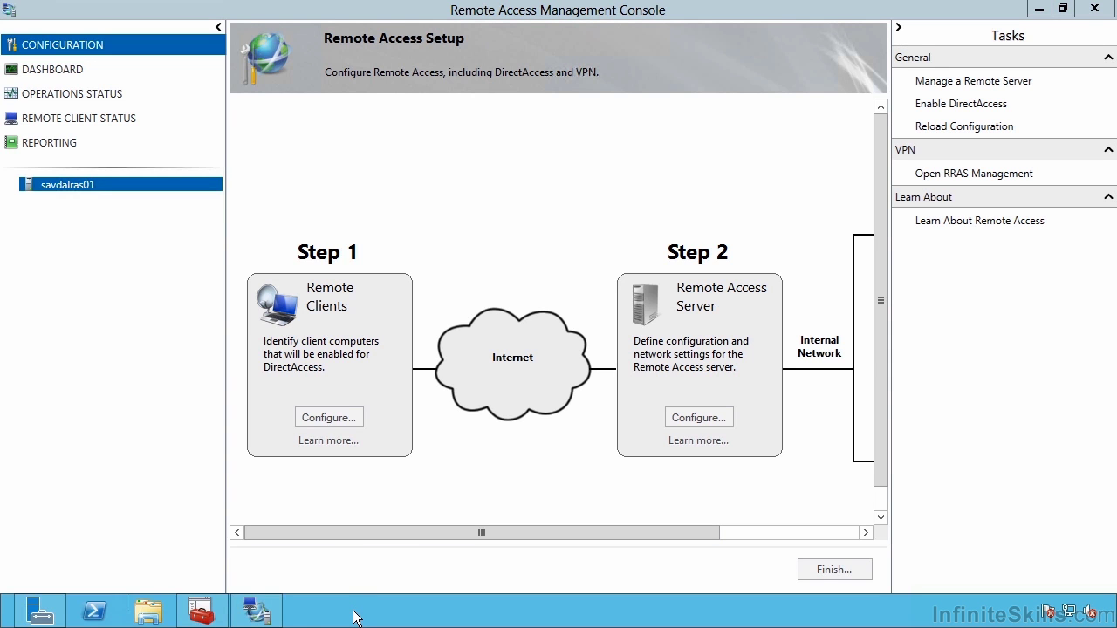
Step: Open Remote Access Management, start the Enable DirectAccess Wizard and proceed past its introduction to the group selection
{"action": "key", "text": "super"}
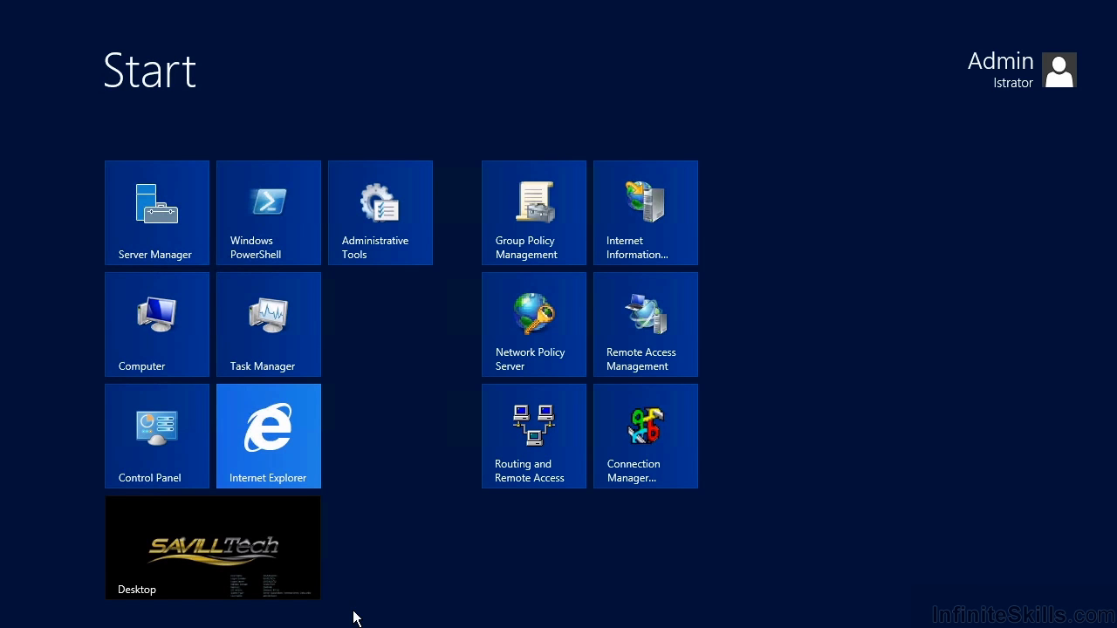
{"action": "left_click", "coordinate": [652, 345]}
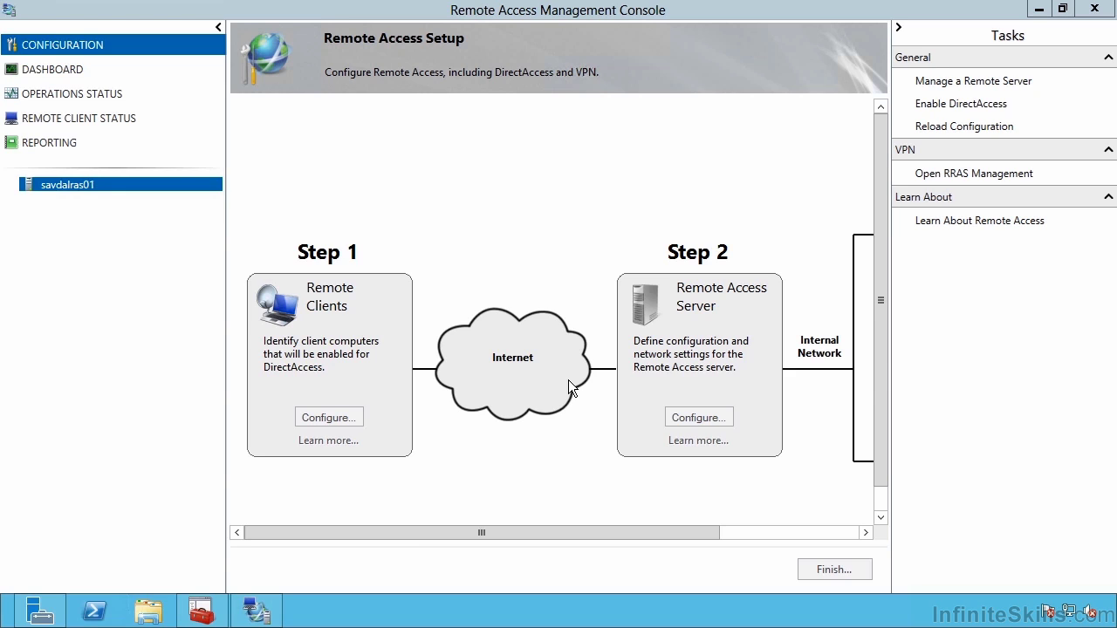
{"action": "left_click", "coordinate": [958, 106]}
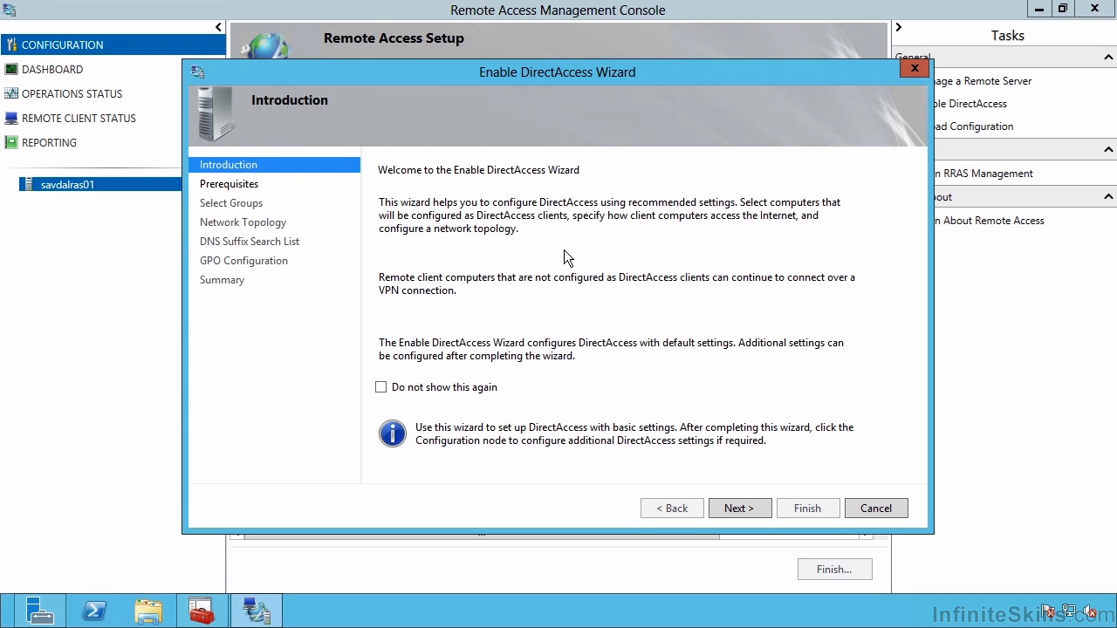
{"action": "left_click", "coordinate": [741, 507]}
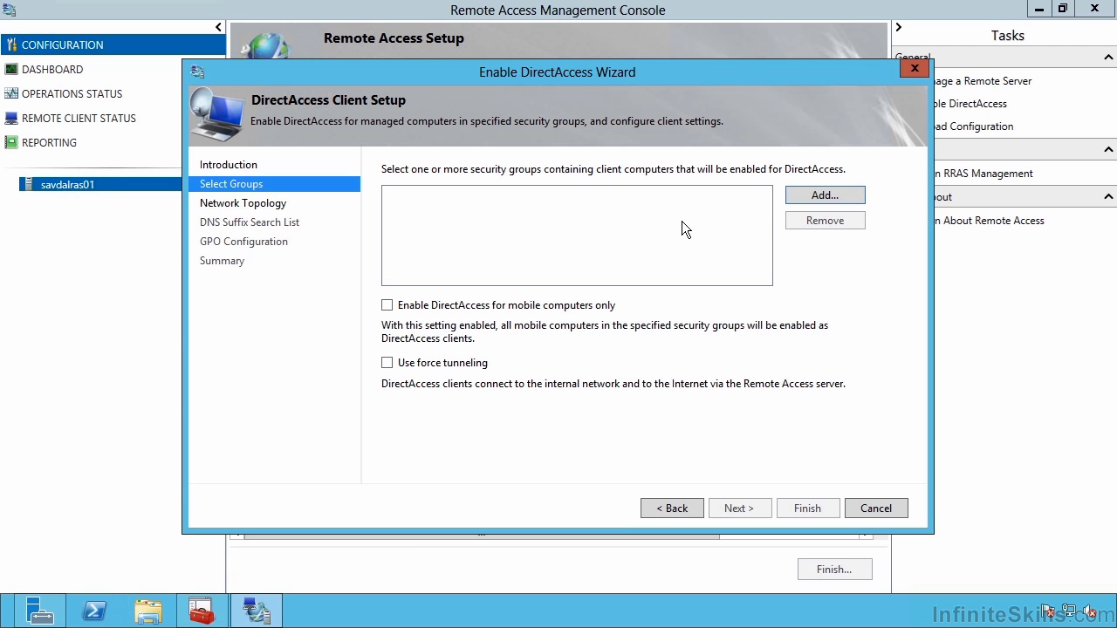
Step: Add the verified DA_Clients security group as DirectAccess clients, leaving the mobile-only and force tunneling options off, and continue the wizard
{"action": "left_click", "coordinate": [813, 195]}
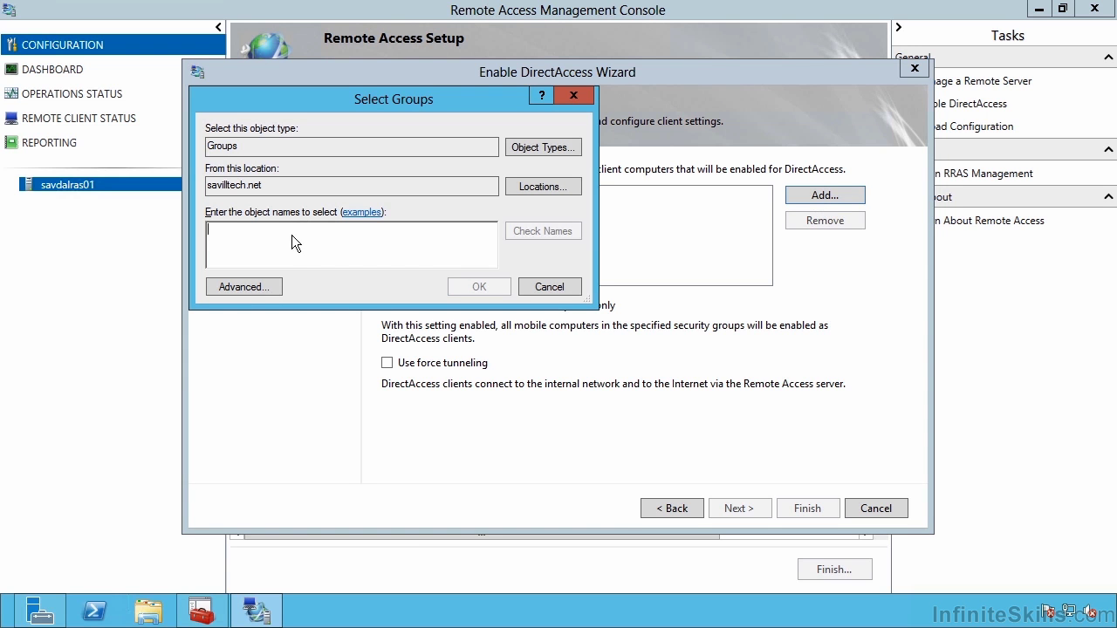
{"action": "type", "text": "D"}
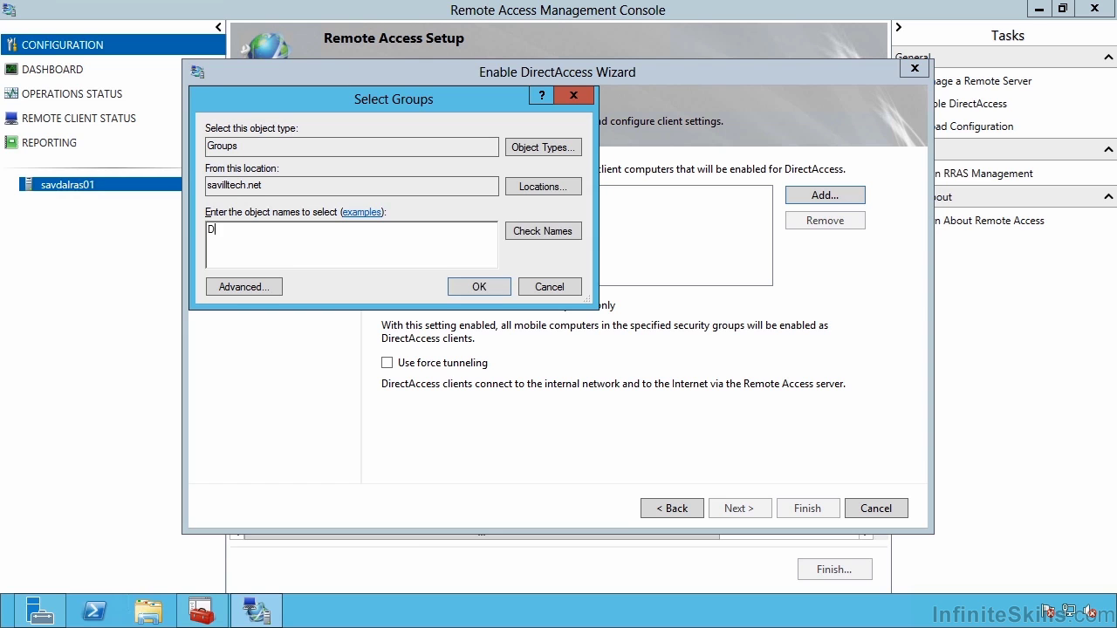
{"action": "type", "text": "A_Clients"}
{"action": "left_click", "coordinate": [566, 232]}
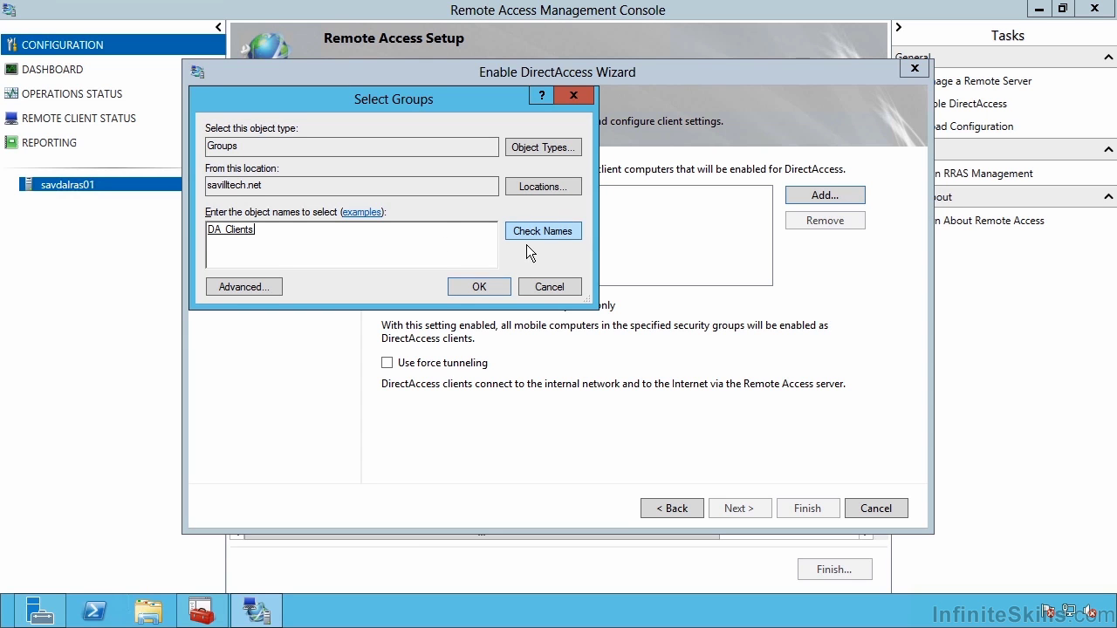
{"action": "left_click", "coordinate": [476, 287]}
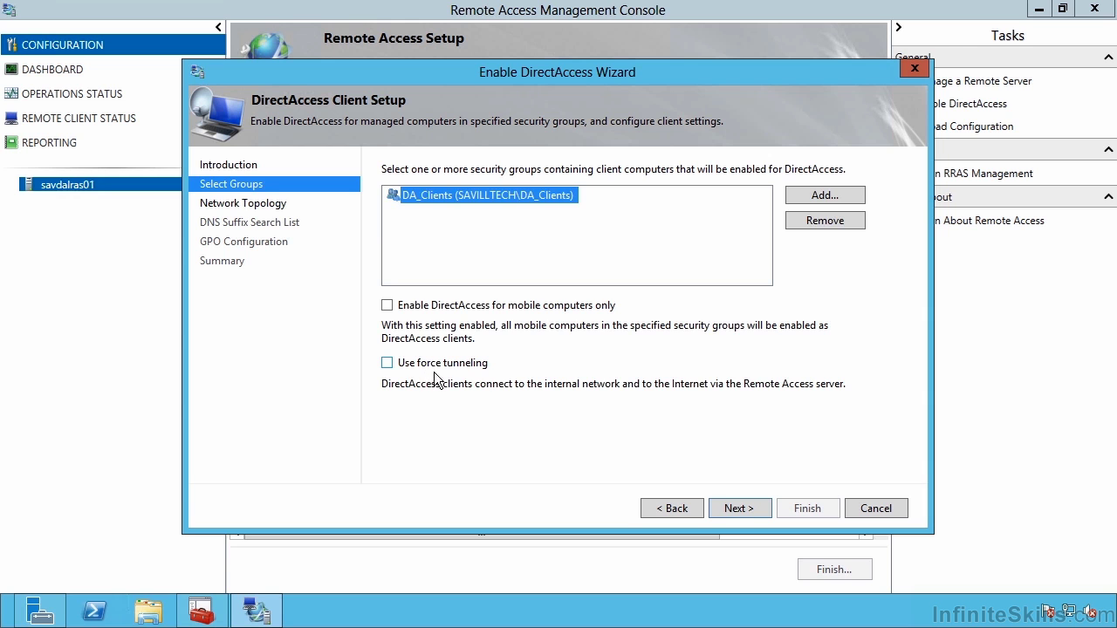
{"action": "left_click", "coordinate": [744, 512]}
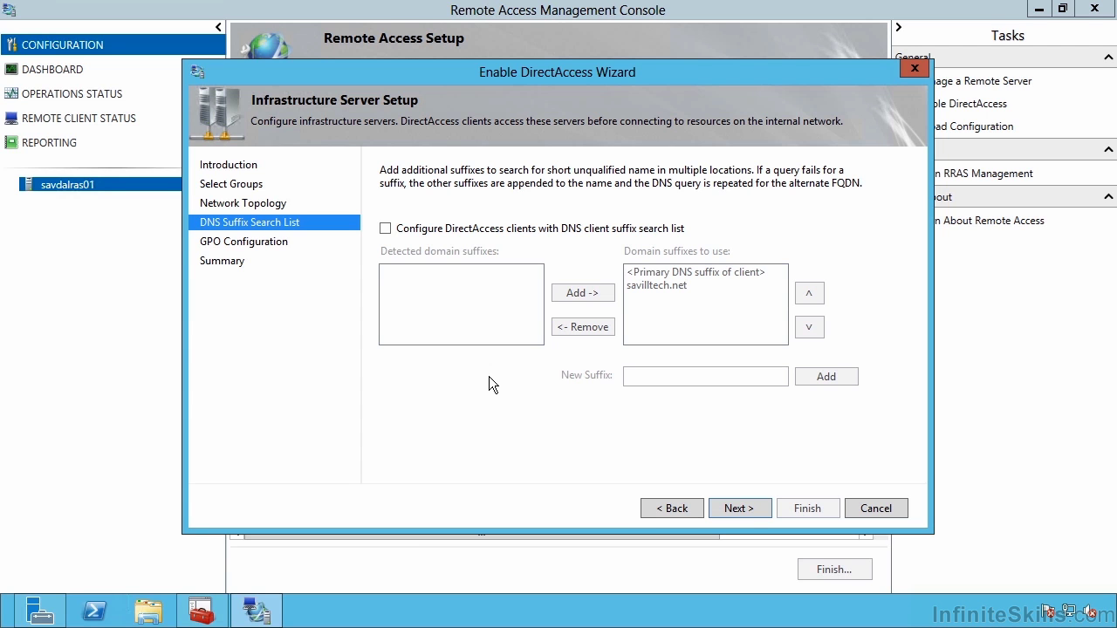
Step: Leave the DNS client suffix search list disabled and accept the DirectAccess Client Settings and DirectAccess Server Settings GPO names
{"action": "left_click", "coordinate": [459, 232]}
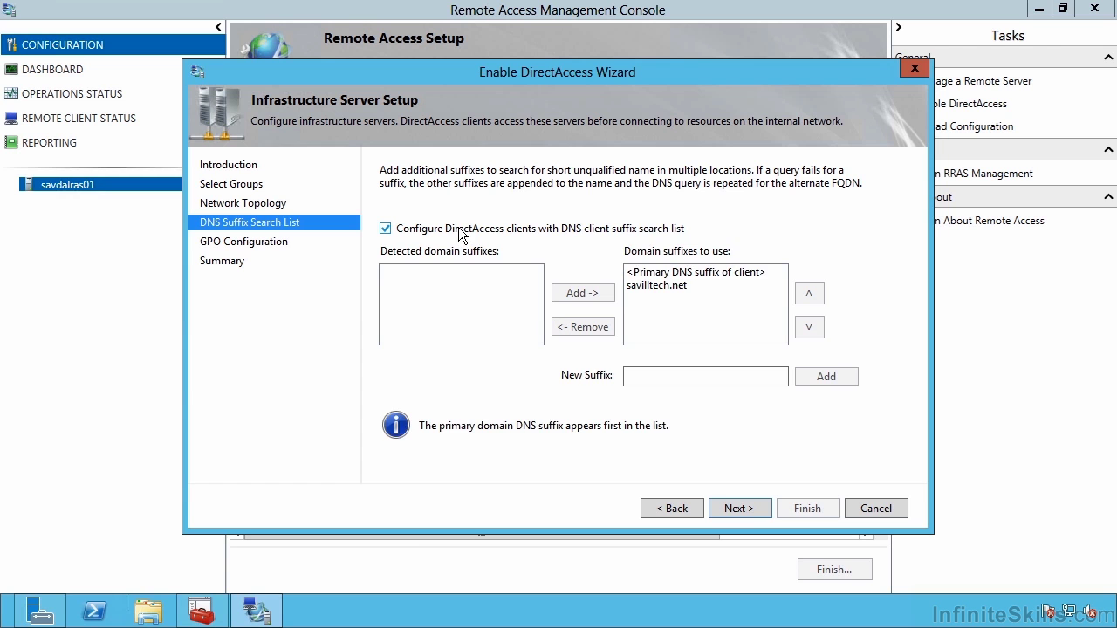
{"action": "left_click", "coordinate": [460, 233]}
{"action": "left_click", "coordinate": [748, 506]}
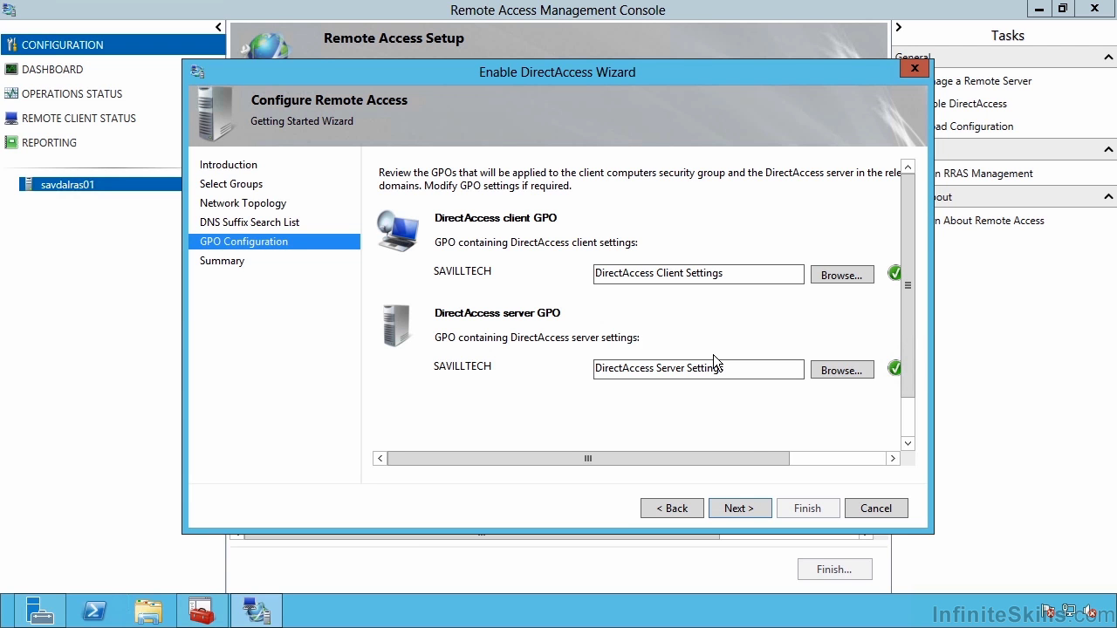
{"action": "left_click", "coordinate": [747, 508]}
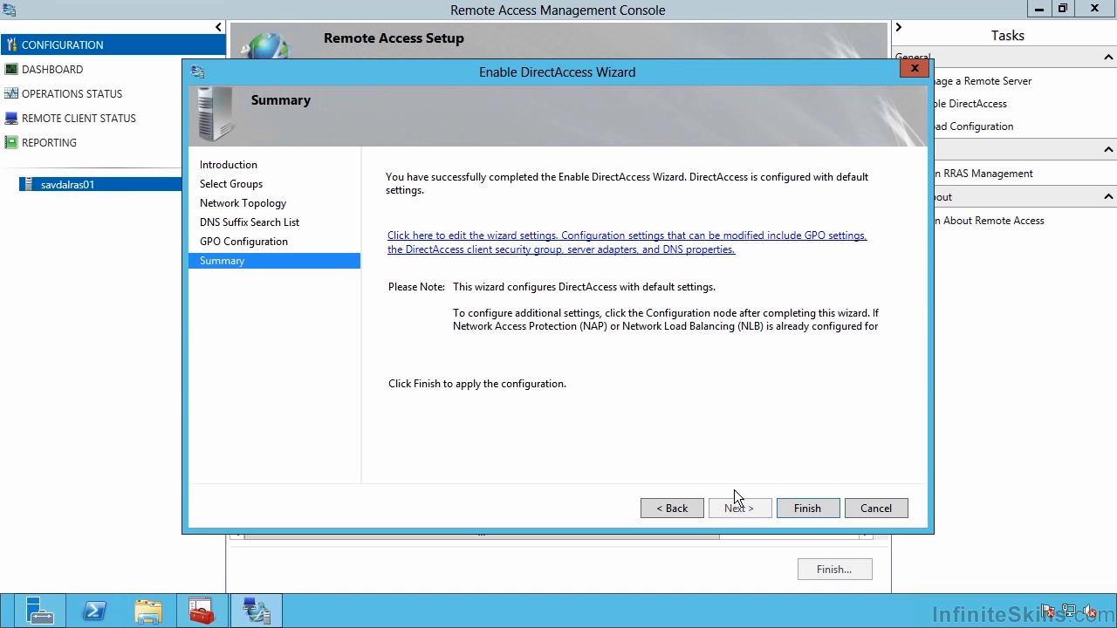
Step: Review the Remote Access configuration settings from the wizard's summary, from GPO settings onward, and close the review
{"action": "left_click", "coordinate": [554, 251]}
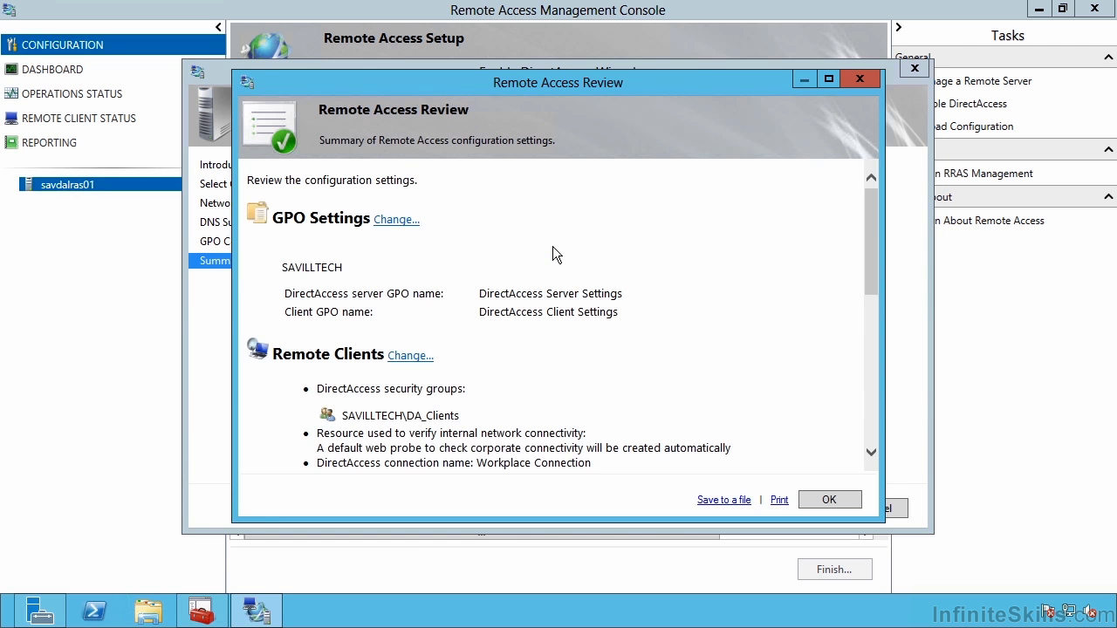
{"action": "left_click_drag", "start_coordinate": [871, 209], "coordinate": [817, 498]}
{"action": "left_click", "coordinate": [824, 501]}
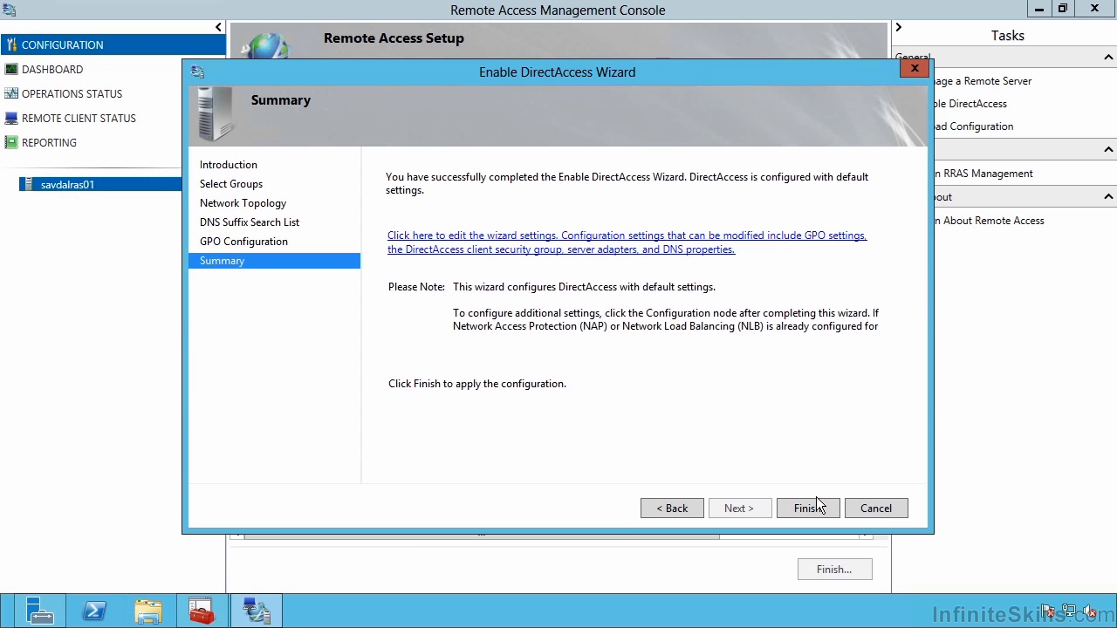
Step: Apply the DirectAccess configuration, examine the detailed results for the savilltech.net NRPT entry, and close the results
{"action": "left_click", "coordinate": [806, 511]}
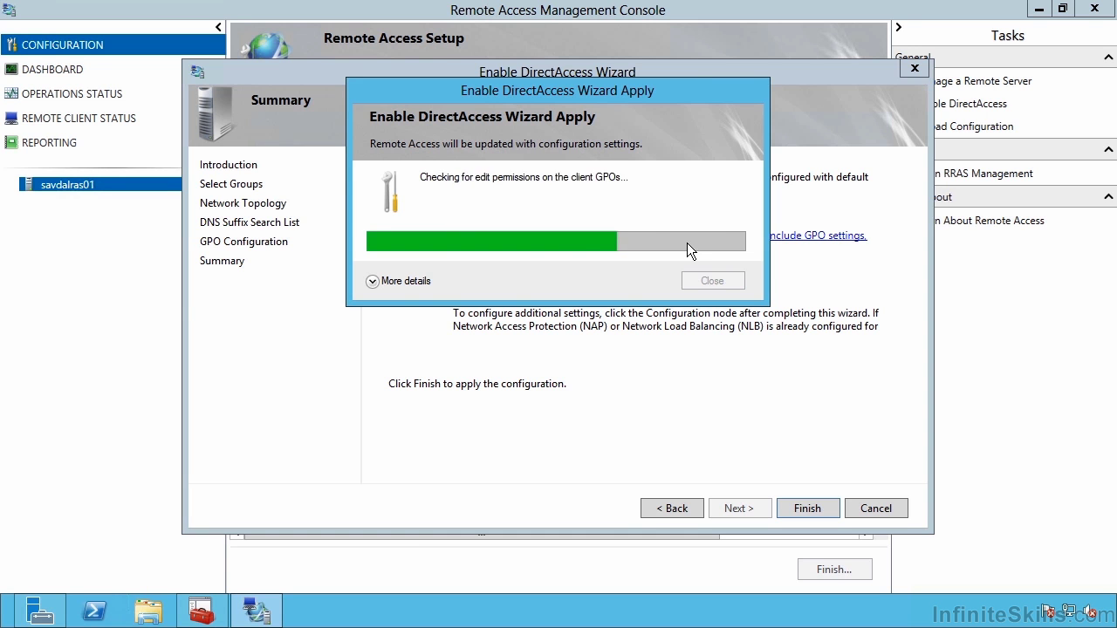
{"action": "left_click", "coordinate": [394, 281]}
{"action": "left_click_drag", "start_coordinate": [735, 457], "coordinate": [736, 368]}
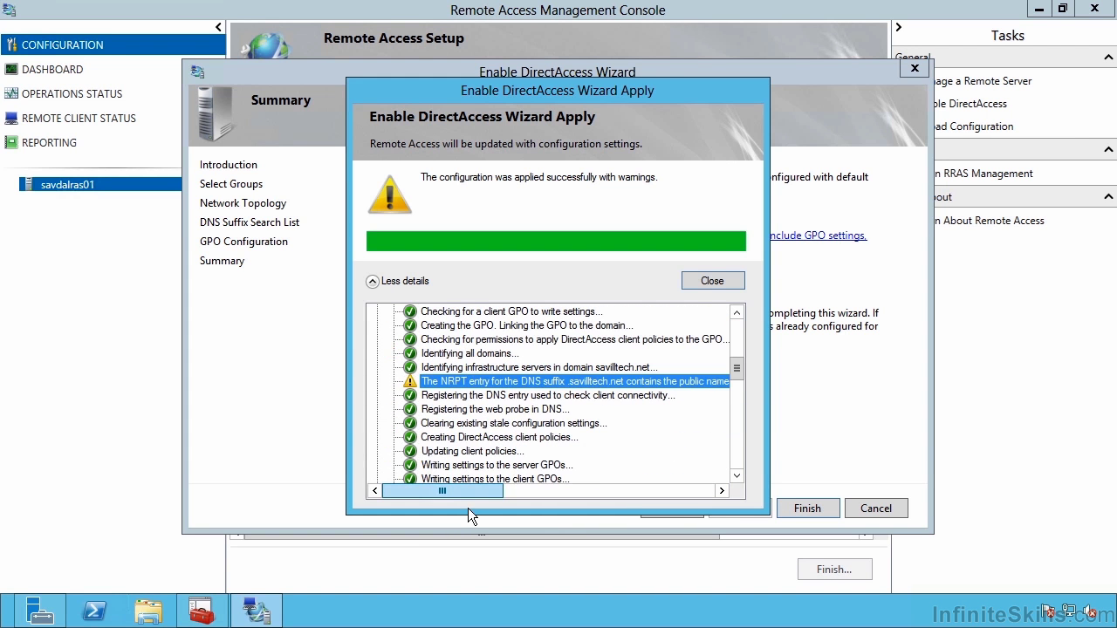
{"action": "left_click_drag", "start_coordinate": [468, 508], "coordinate": [620, 503]}
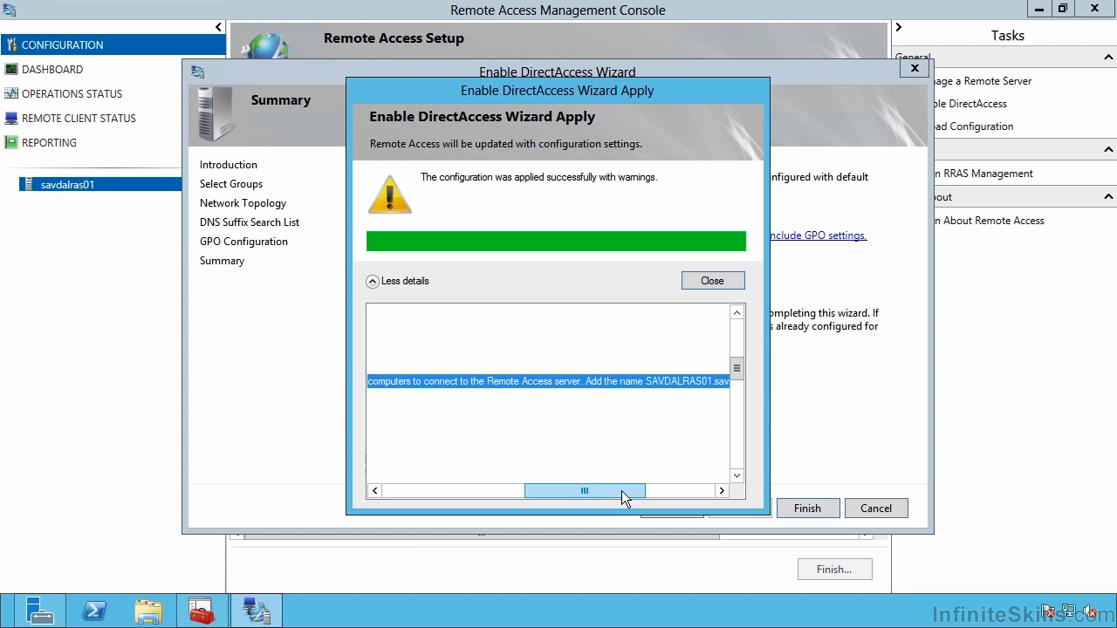
{"action": "left_click_drag", "start_coordinate": [621, 490], "coordinate": [694, 495]}
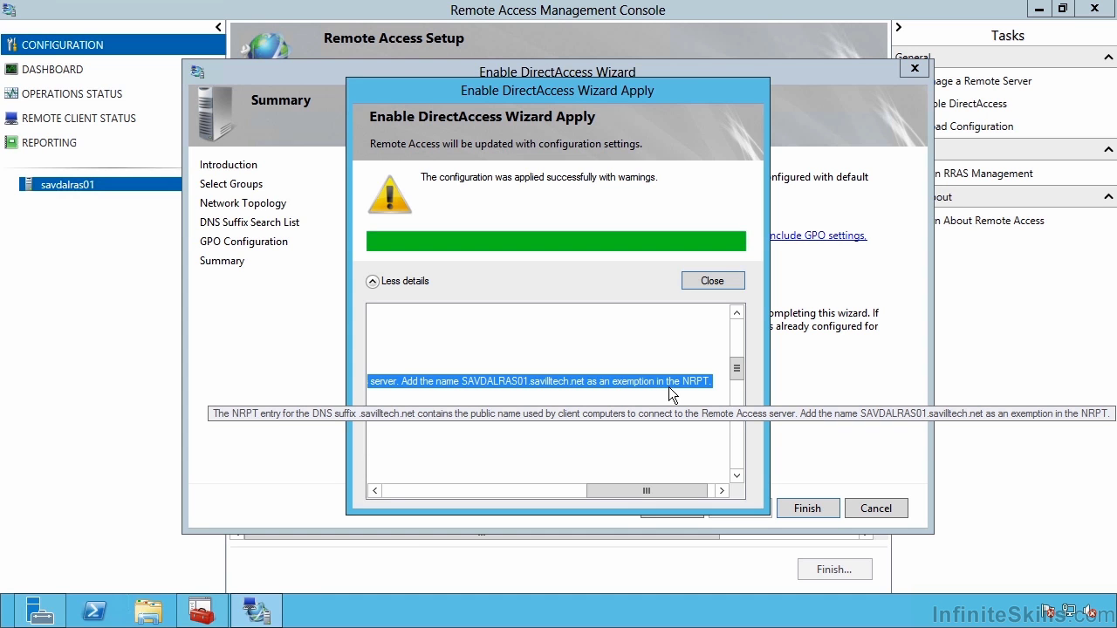
{"action": "left_click", "coordinate": [712, 281]}
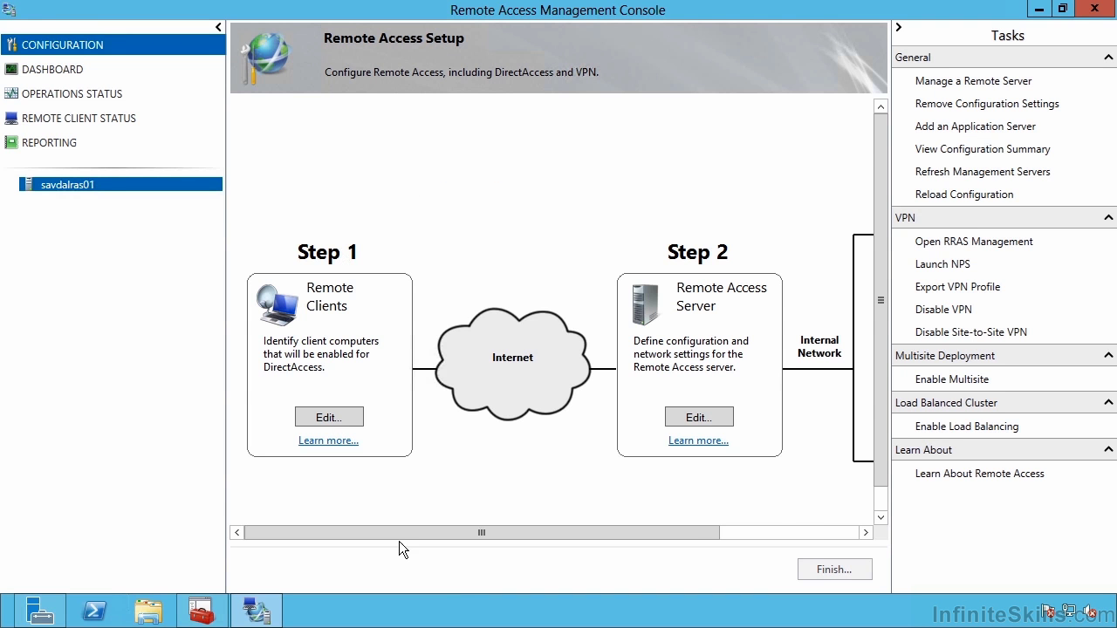
Step: Switch to Group Policy Management, refresh the Group Policy Objects list and locate the DirectAccess client and server GPOs
{"action": "mouse_move", "coordinate": [396, 532]}
{"action": "left_mouse_down"}
{"action": "mouse_move", "coordinate": [560, 533]}
{"action": "mouse_move", "coordinate": [392, 535]}
{"action": "left_mouse_up"}
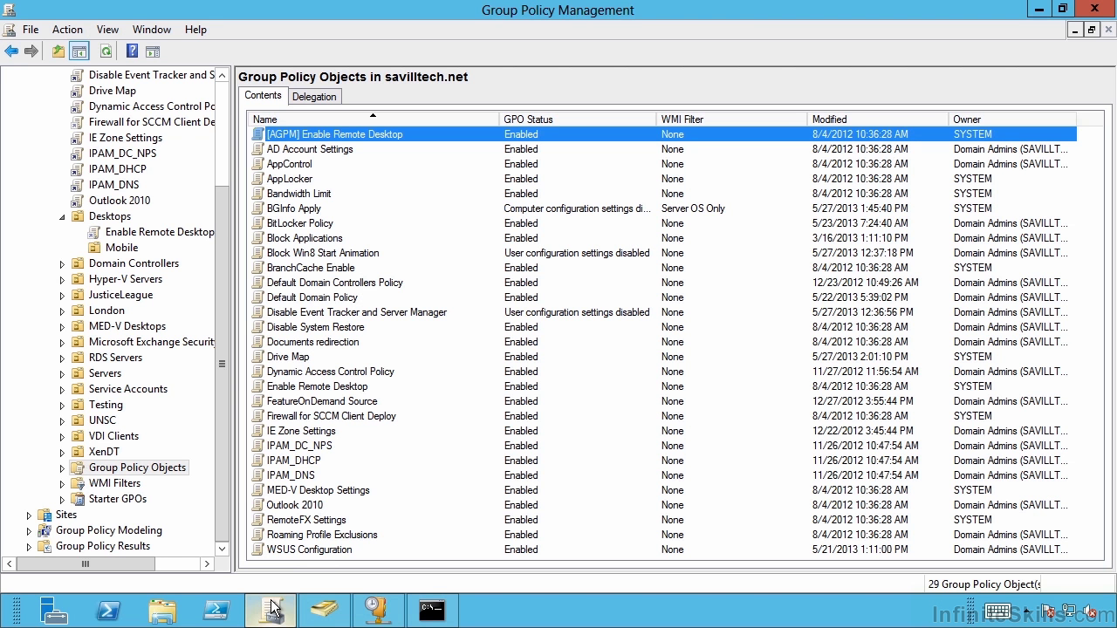
{"action": "right_click", "coordinate": [119, 468]}
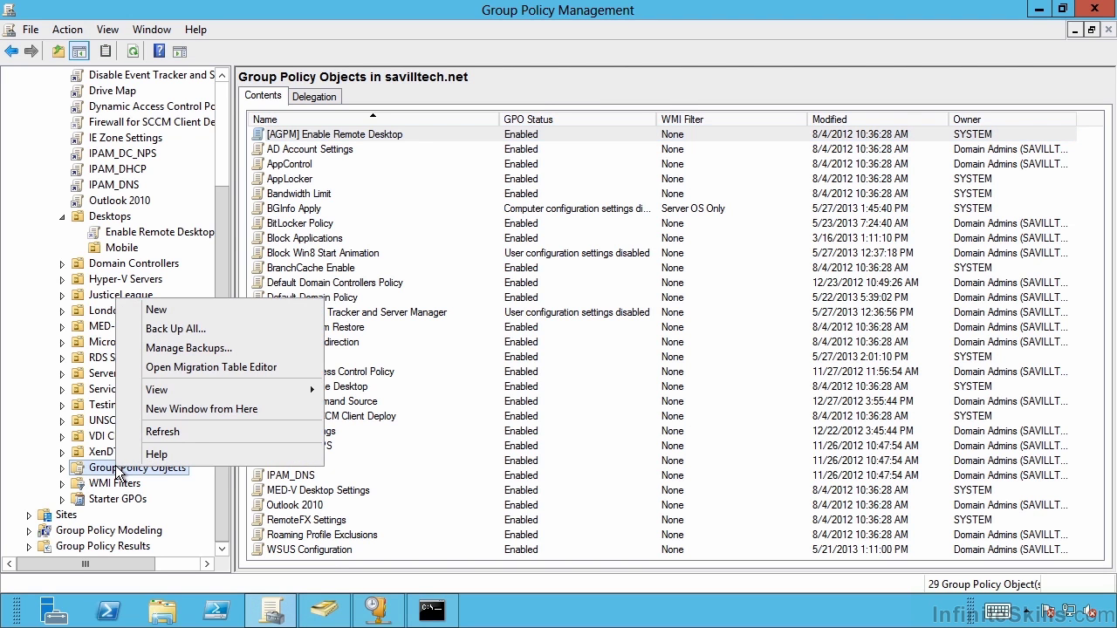
{"action": "left_click", "coordinate": [180, 433]}
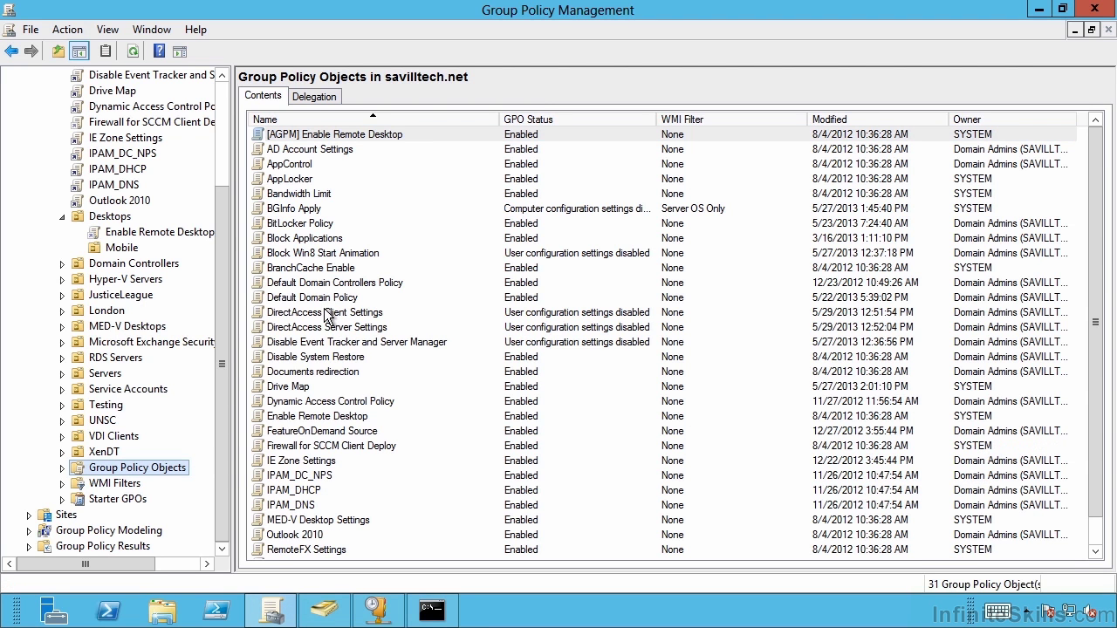
{"action": "left_click", "coordinate": [320, 314]}
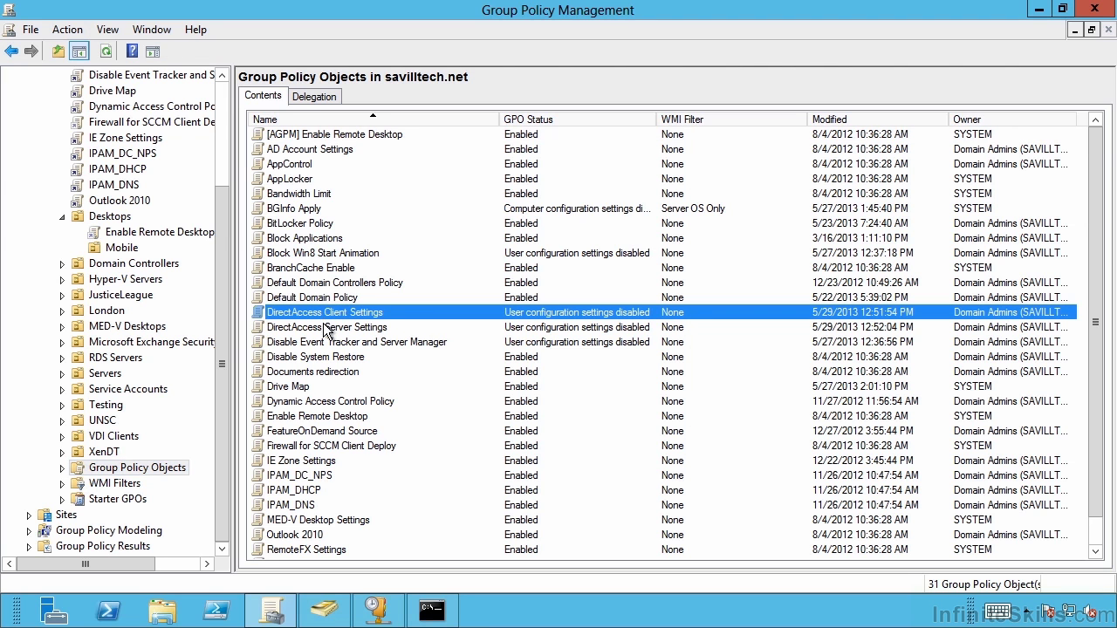
{"action": "left_click", "coordinate": [327, 330]}
Step: Refresh the savilltech.net domain to update its list of linked GPOs
{"action": "scroll", "coordinate": [225, 255], "scroll_direction": "up", "scroll_amount": 3}
{"action": "left_click", "coordinate": [105, 127]}
{"action": "right_click", "coordinate": [105, 126]}
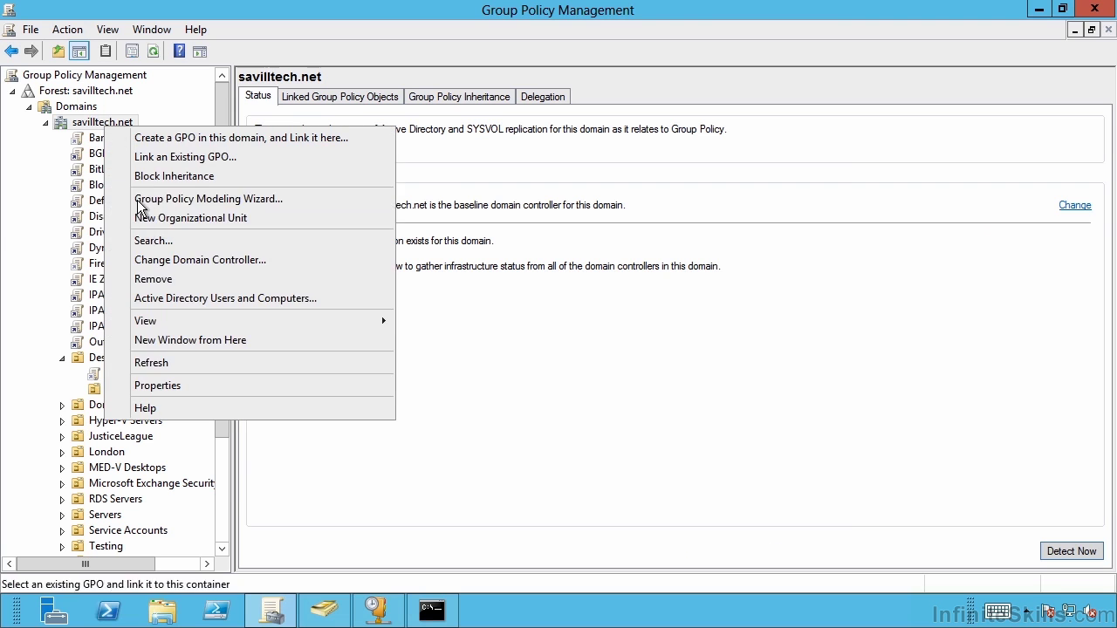
{"action": "left_click", "coordinate": [153, 363]}
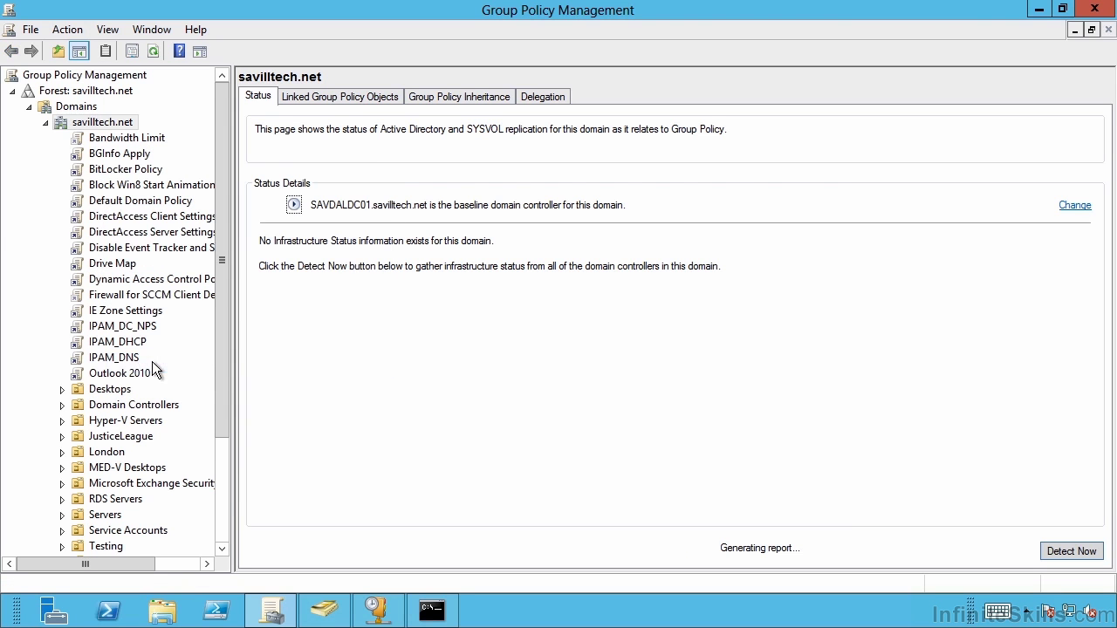
Step: Check the scope and security filtering of the DirectAccess Client Settings and DirectAccess Server Settings GPOs
{"action": "left_click", "coordinate": [150, 218]}
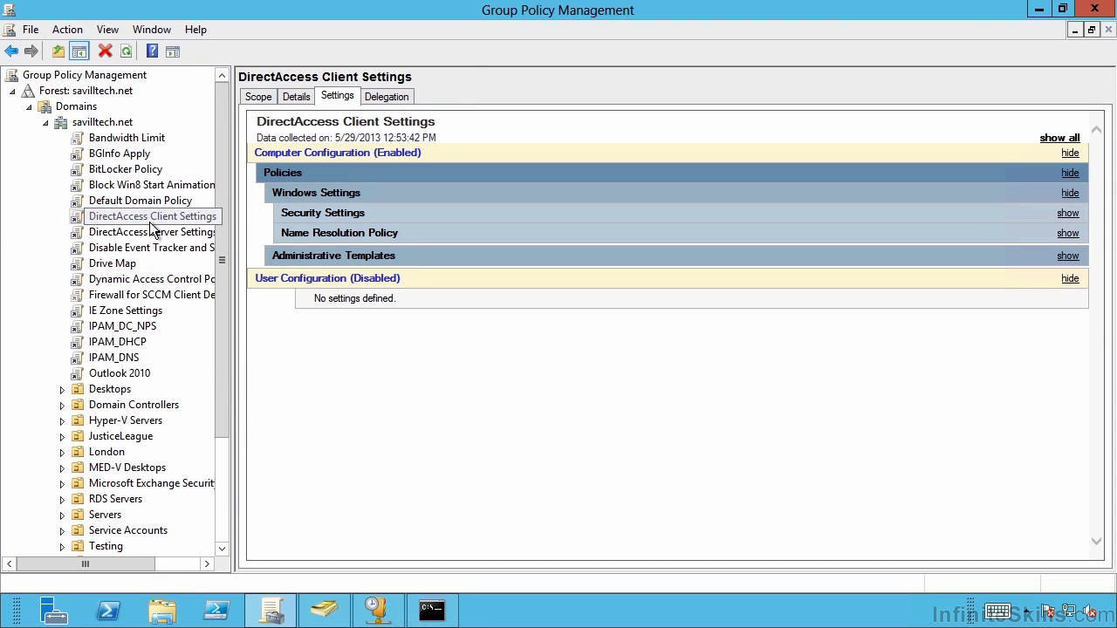
{"action": "left_click", "coordinate": [289, 92]}
{"action": "left_click", "coordinate": [260, 96]}
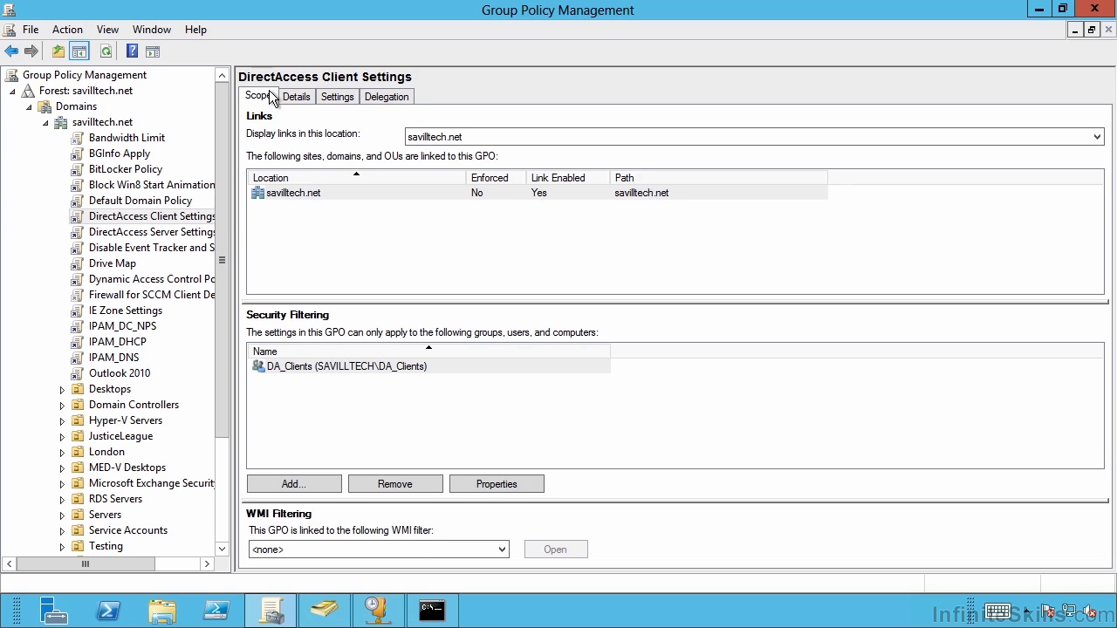
{"action": "left_click", "coordinate": [329, 367]}
{"action": "left_click", "coordinate": [143, 232]}
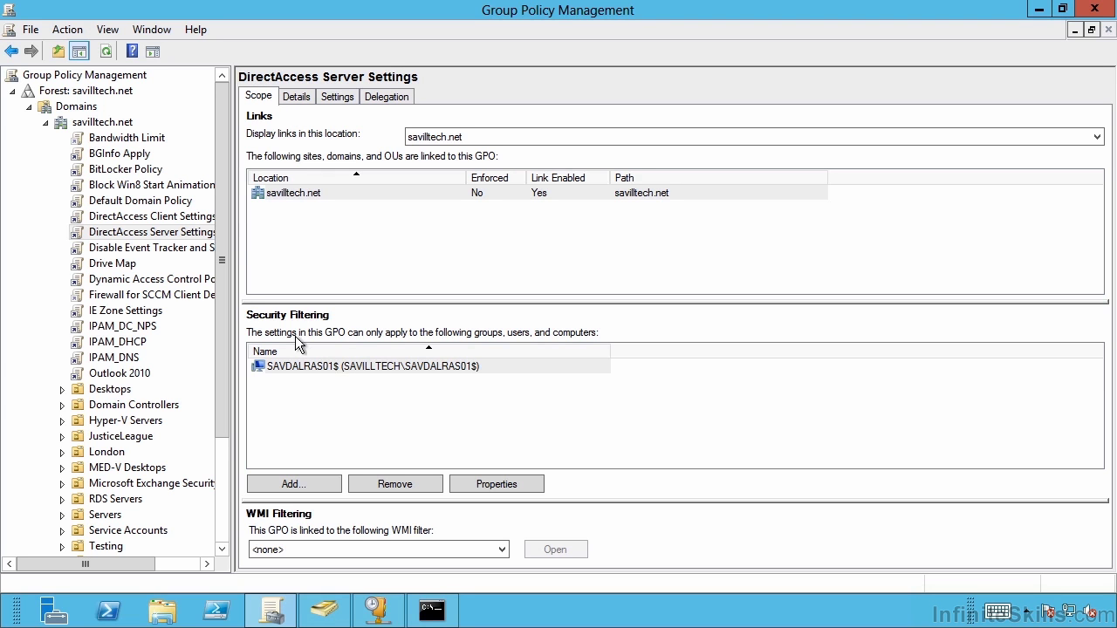
Step: Examine the Name Resolution Policy global and rule settings in the DirectAccess Client Settings GPO report
{"action": "left_click", "coordinate": [144, 217]}
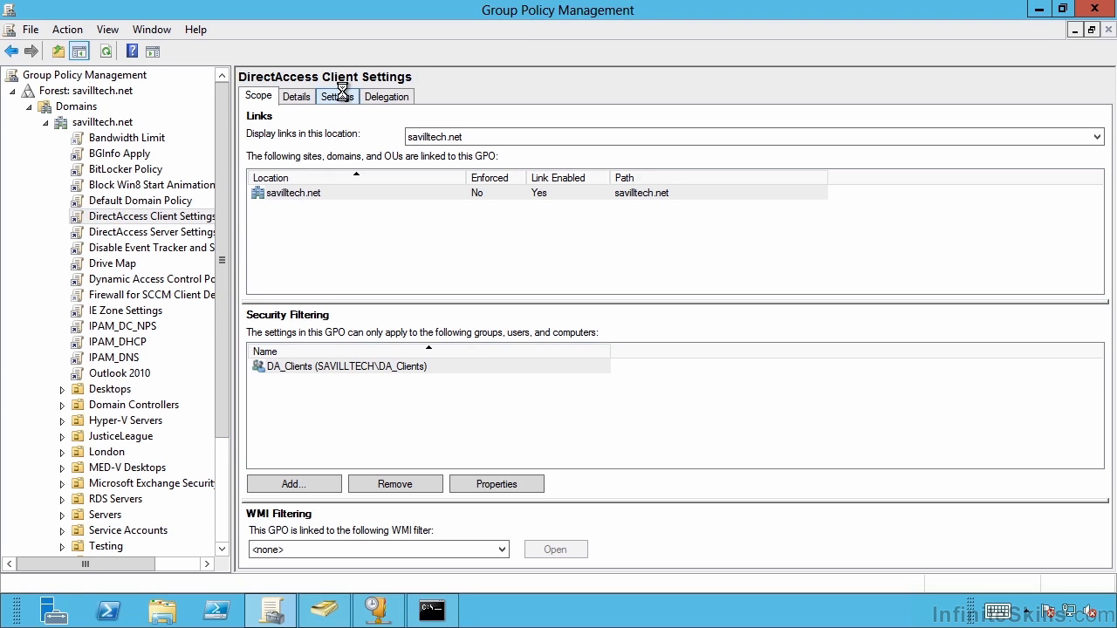
{"action": "left_click", "coordinate": [342, 92]}
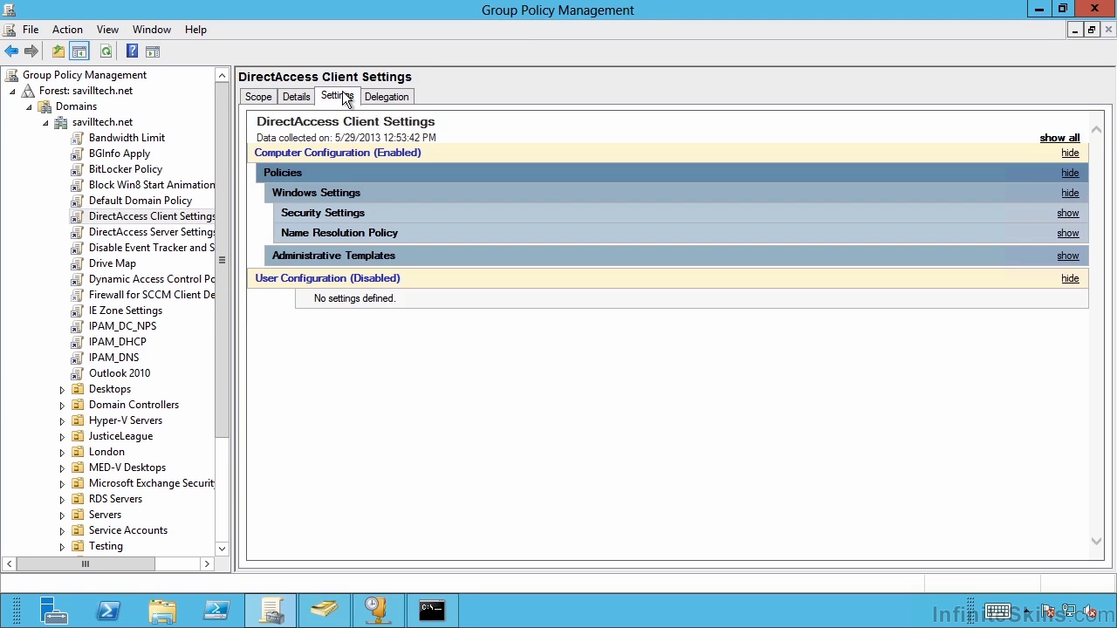
{"action": "left_click", "coordinate": [1068, 233]}
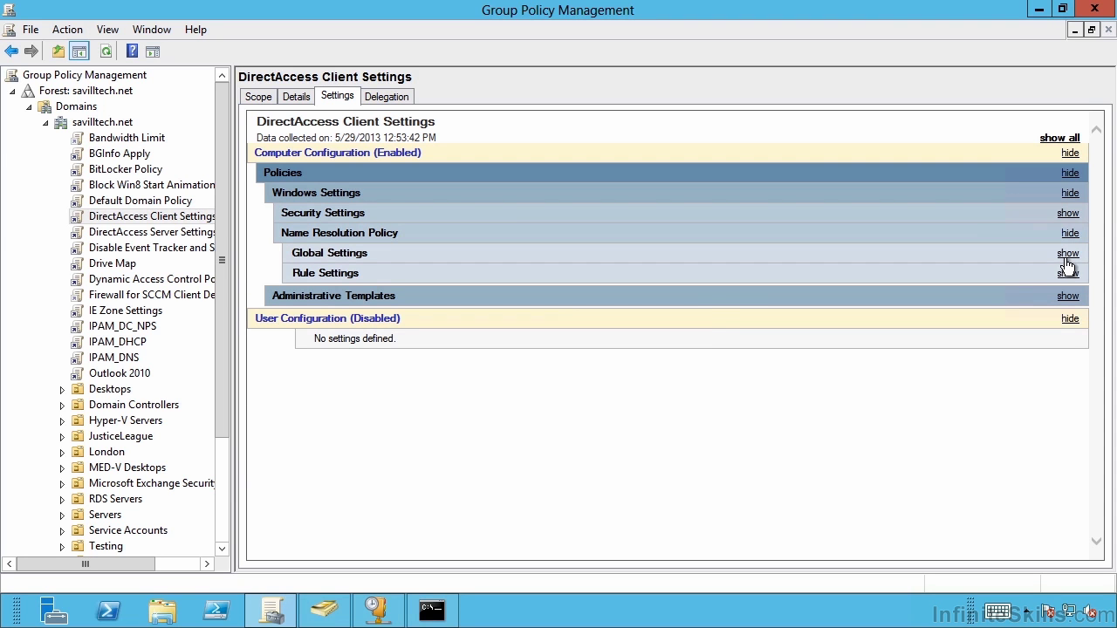
{"action": "left_click", "coordinate": [1068, 253]}
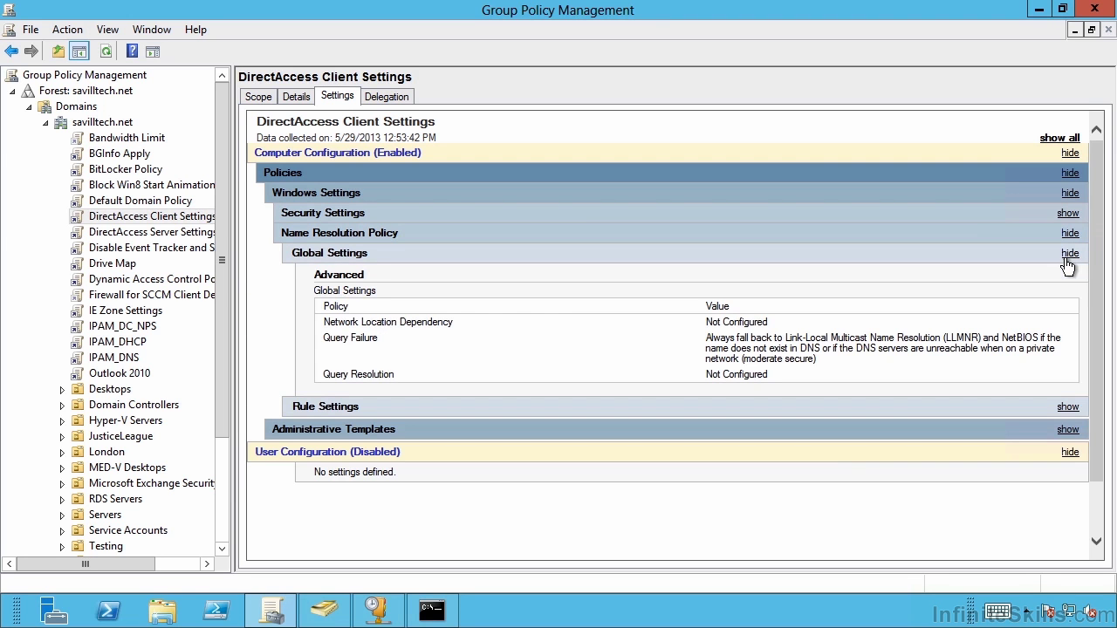
{"action": "left_click", "coordinate": [1070, 406]}
{"action": "scroll", "coordinate": [965, 415], "scroll_direction": "down", "scroll_amount": 3}
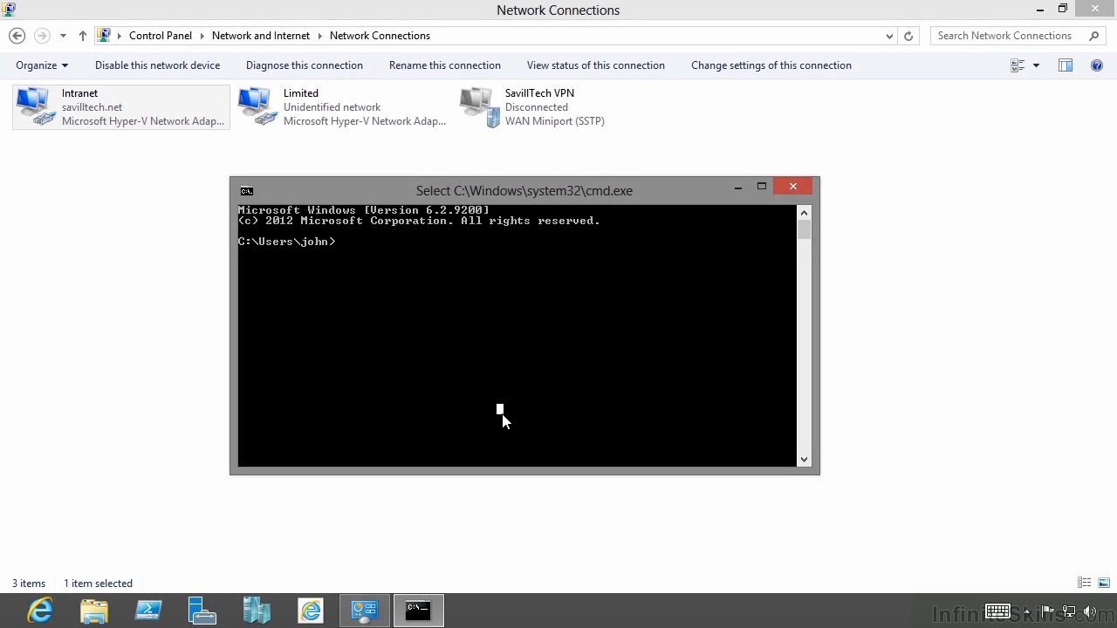
Step: Force a Group Policy update from the client machine's Command Prompt with gpupdate /force
{"action": "type", "text": "gpupdate"}
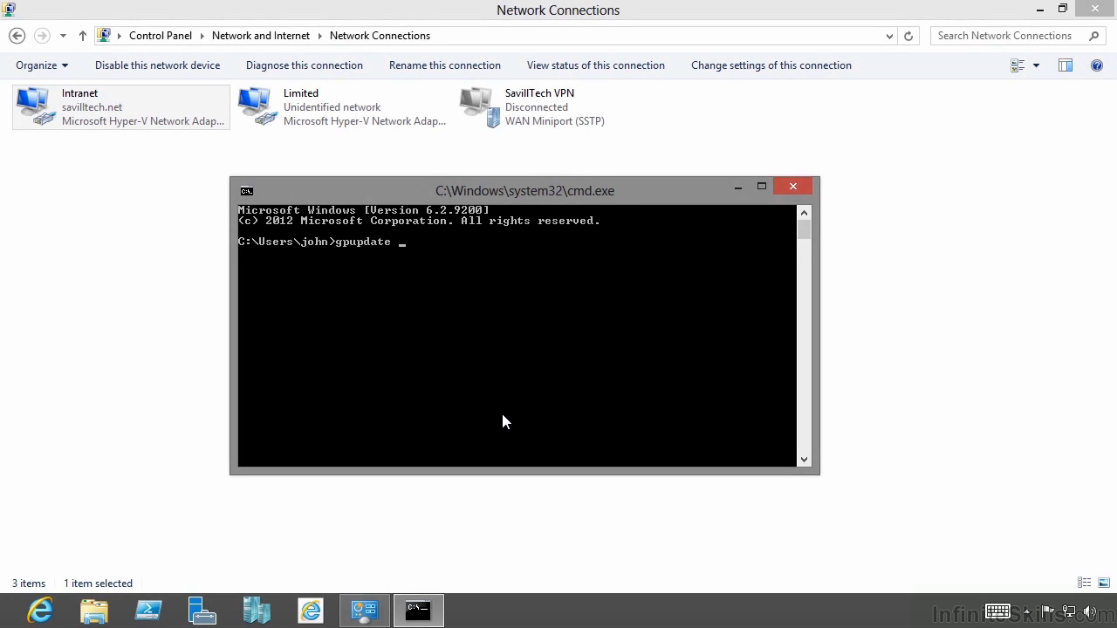
{"action": "type", "text": " /force"}
{"action": "key", "text": "Return"}
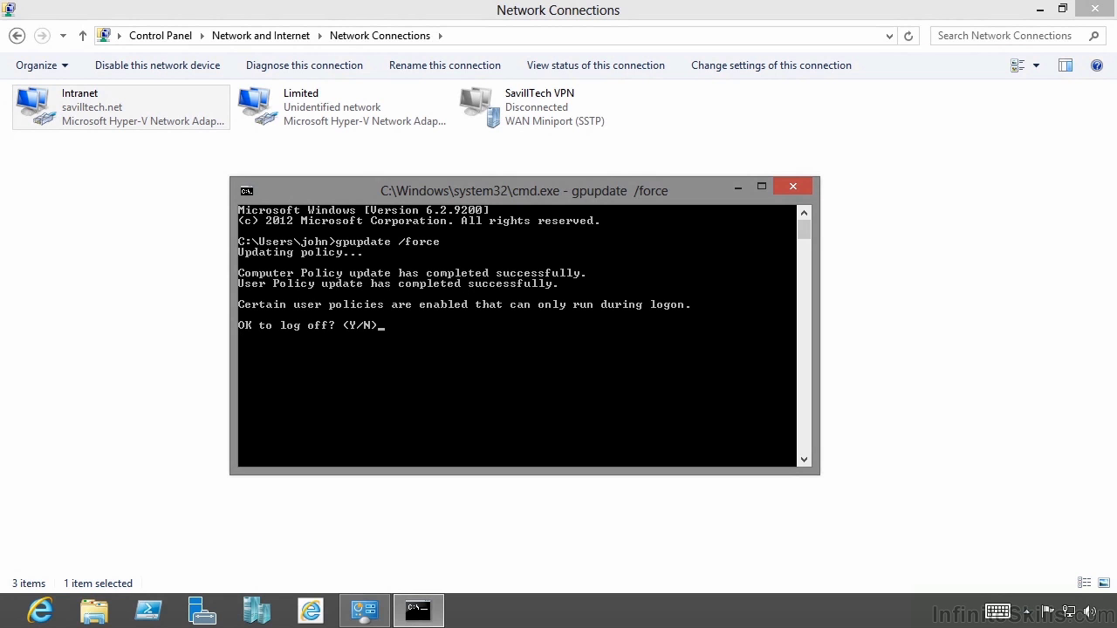
Step: Accept the log-off required by the policy update and check the client's list of network connections
{"action": "left_click", "coordinate": [542, 400]}
{"action": "type", "text": "y"}
{"action": "key", "text": "Return"}
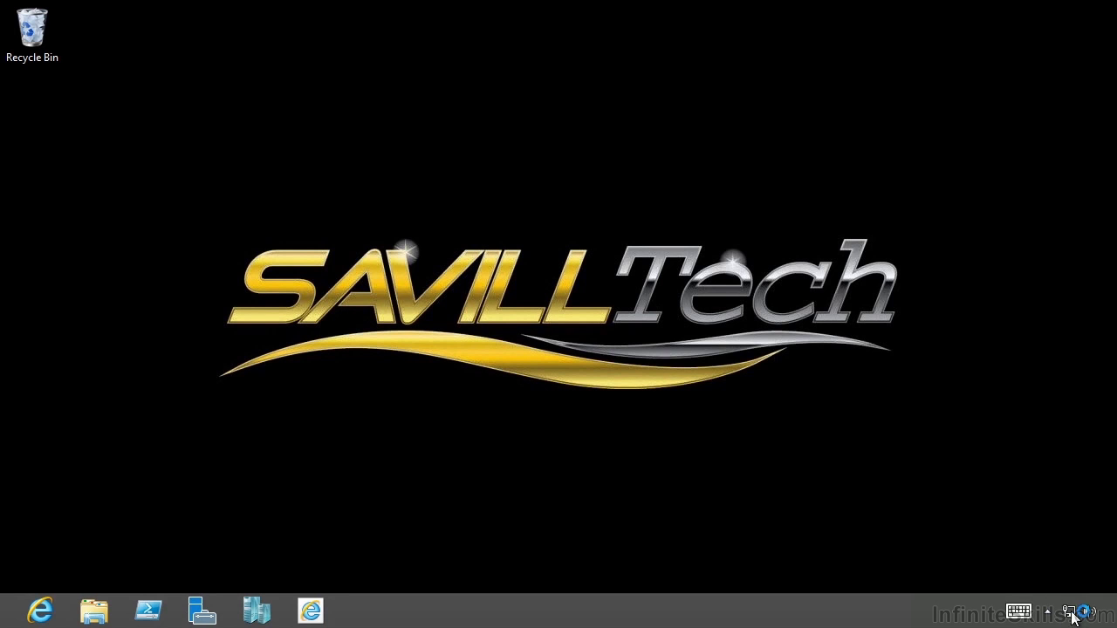
{"action": "left_click", "coordinate": [1076, 612]}
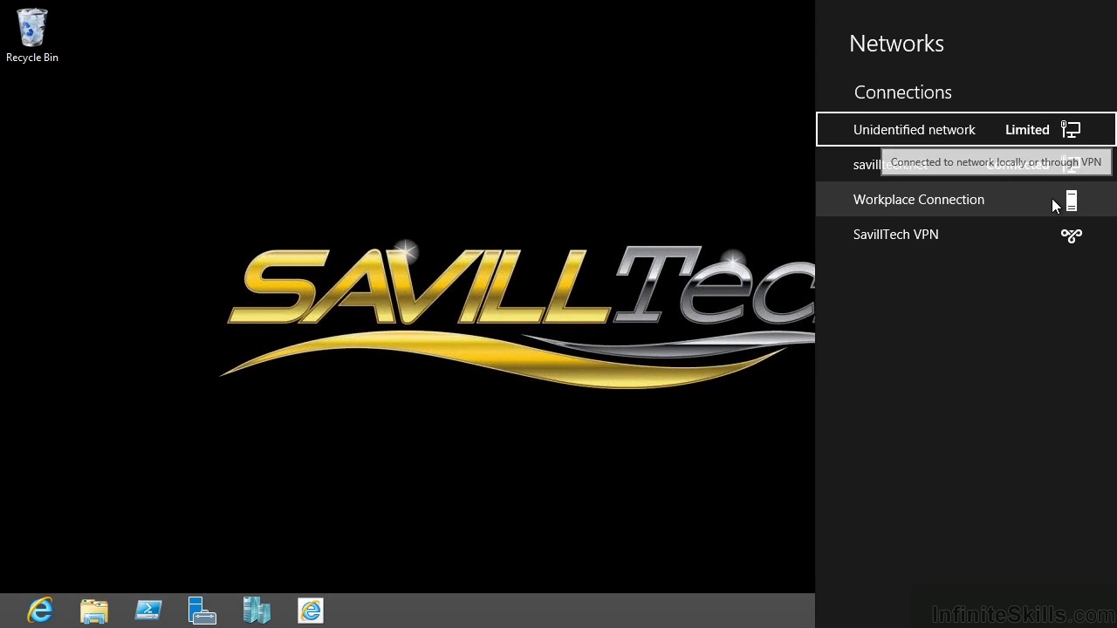
Step: Run gpresult /r in an elevated Command Prompt and check the applied computer Group Policy Objects for DirectAccess Client Settings
{"action": "right_click", "coordinate": [4, 623]}
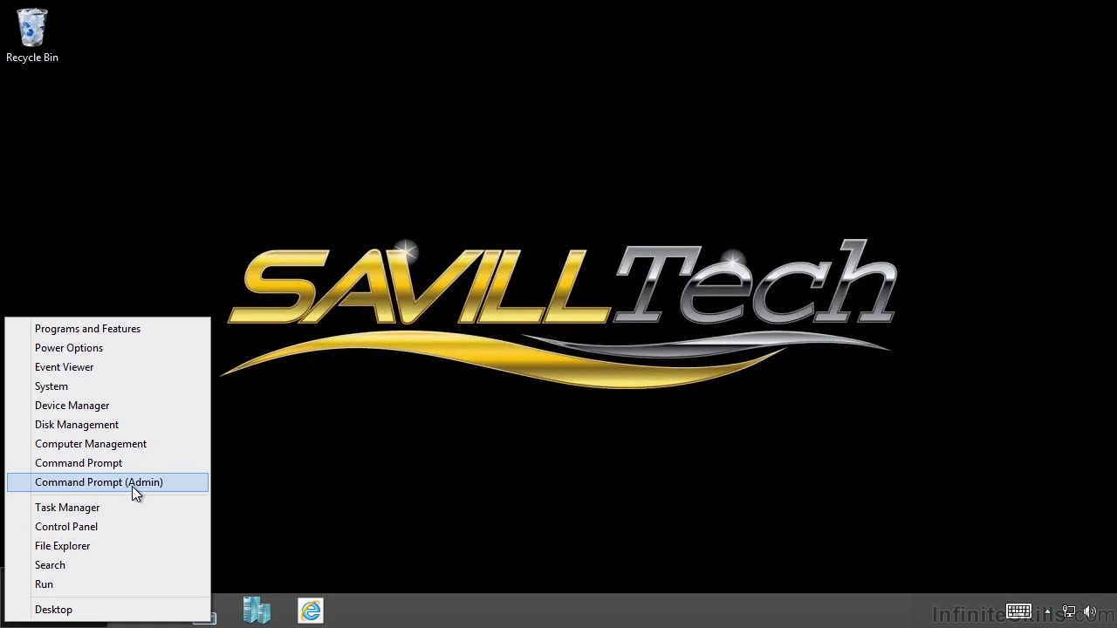
{"action": "left_click", "coordinate": [132, 486]}
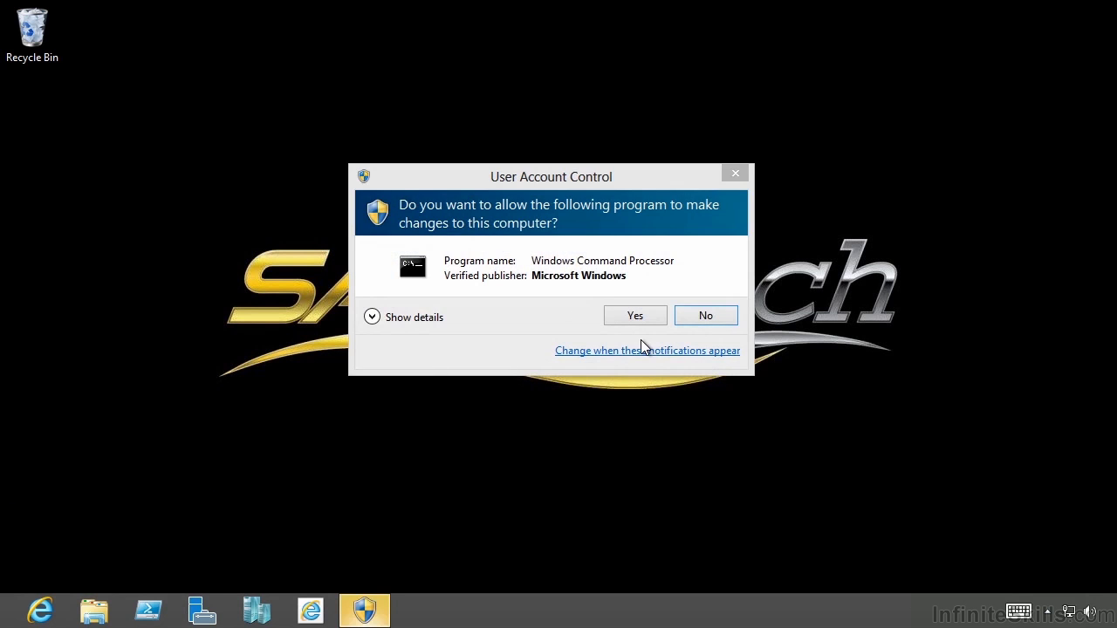
{"action": "left_click", "coordinate": [652, 318]}
{"action": "left_click", "coordinate": [378, 279]}
{"action": "type", "text": "gpresult /r"}
{"action": "key", "text": "Return"}
{"action": "scroll", "coordinate": [379, 284], "scroll_direction": "up", "scroll_amount": 15}
{"action": "scroll", "coordinate": [384, 293], "scroll_direction": "up", "scroll_amount": 15}
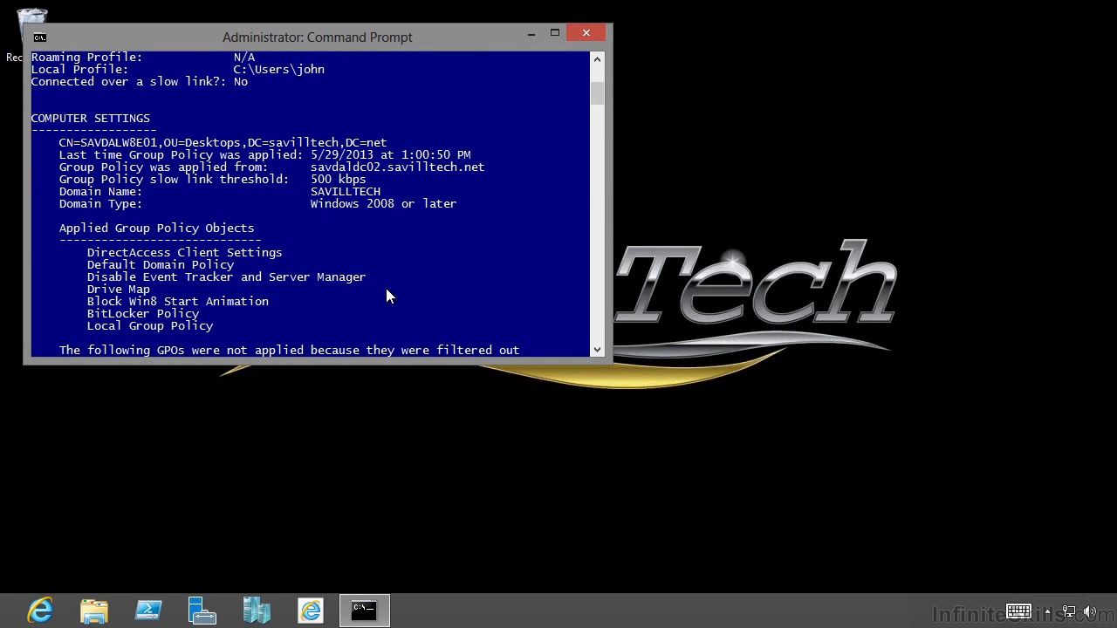
{"action": "left_click_drag", "start_coordinate": [88, 253], "coordinate": [293, 258]}
{"action": "left_click", "coordinate": [317, 286]}
Step: Show the client's name resolution policy with netsh namespace show policy, and view its network connections
{"action": "key", "text": "Return"}
{"action": "key", "text": "Return"}
{"action": "type", "text": "netsh name"}
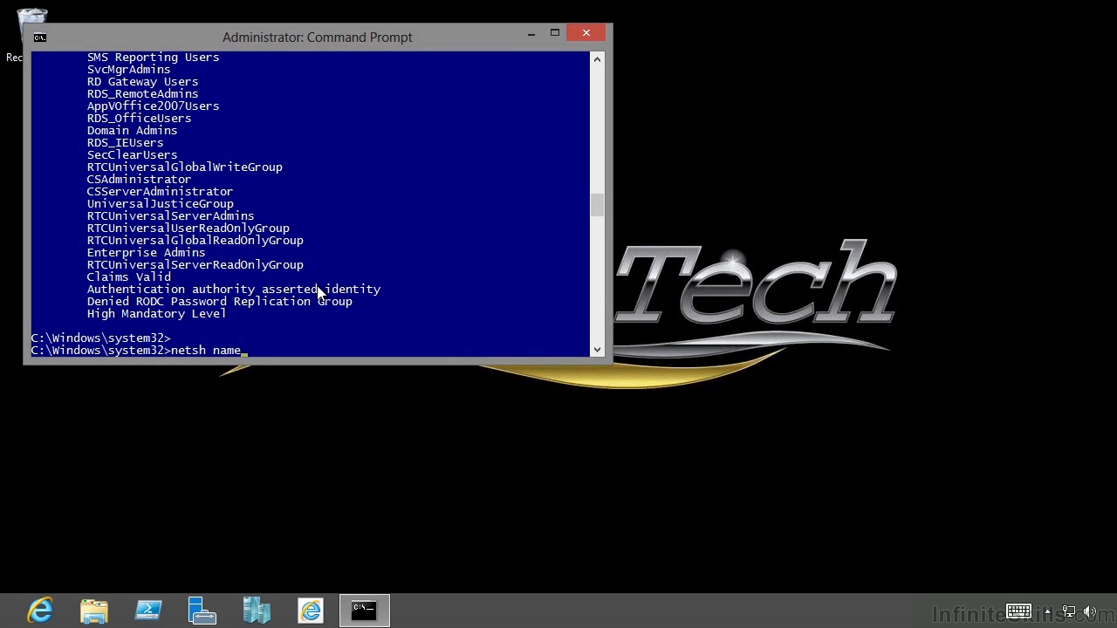
{"action": "type", "text": "space show policy"}
{"action": "key", "text": "Return"}
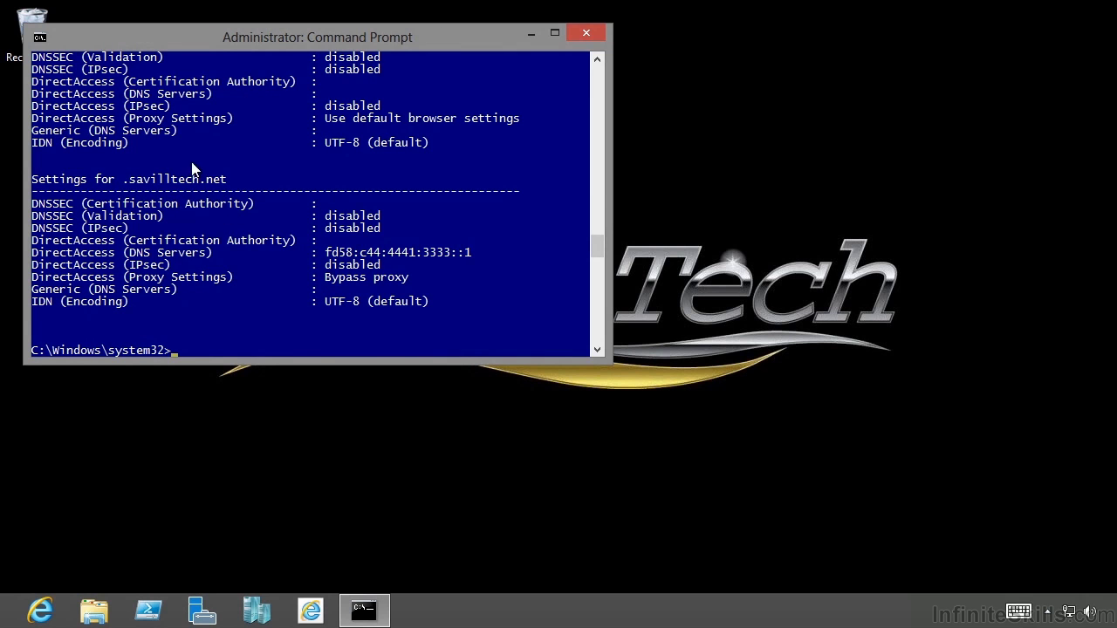
{"action": "scroll", "coordinate": [185, 205], "scroll_direction": "up", "scroll_amount": 2}
{"action": "scroll", "coordinate": [188, 249], "scroll_direction": "down", "scroll_amount": 1}
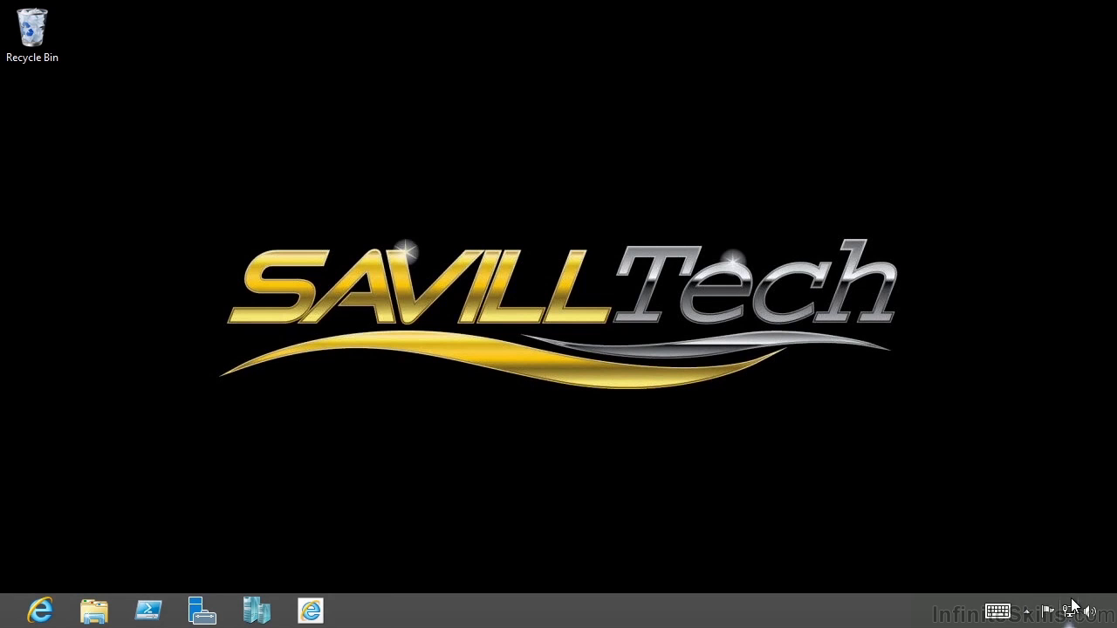
{"action": "left_click", "coordinate": [1071, 610]}
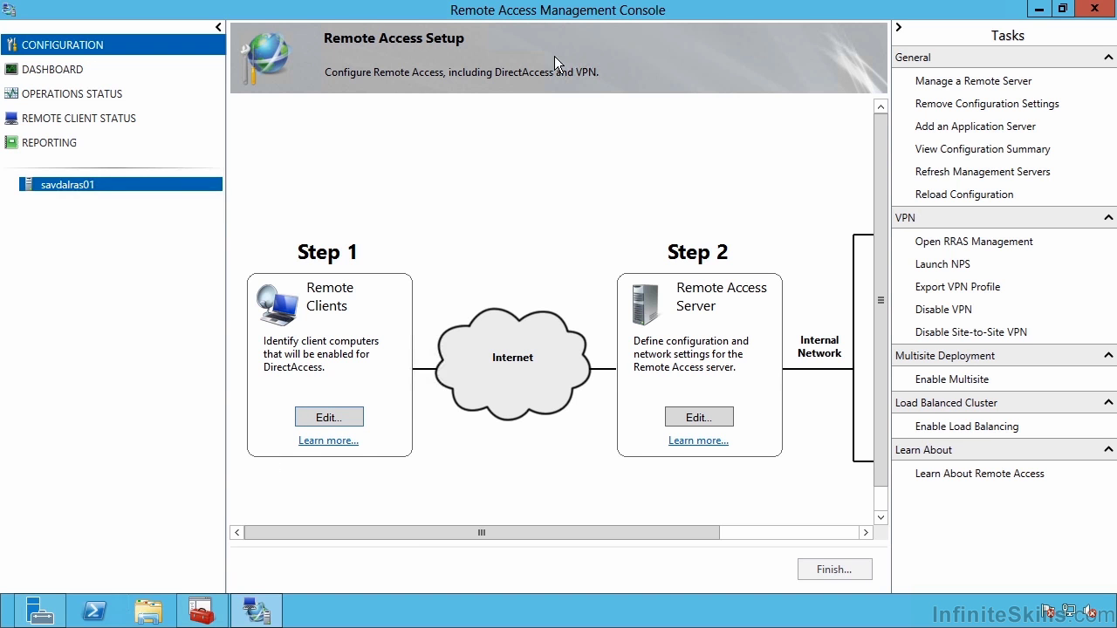
Step: Set the DirectAccess connection name to SavillTech DA in the Remote Clients setup and apply the Remote Access configuration
{"action": "left_click", "coordinate": [330, 417]}
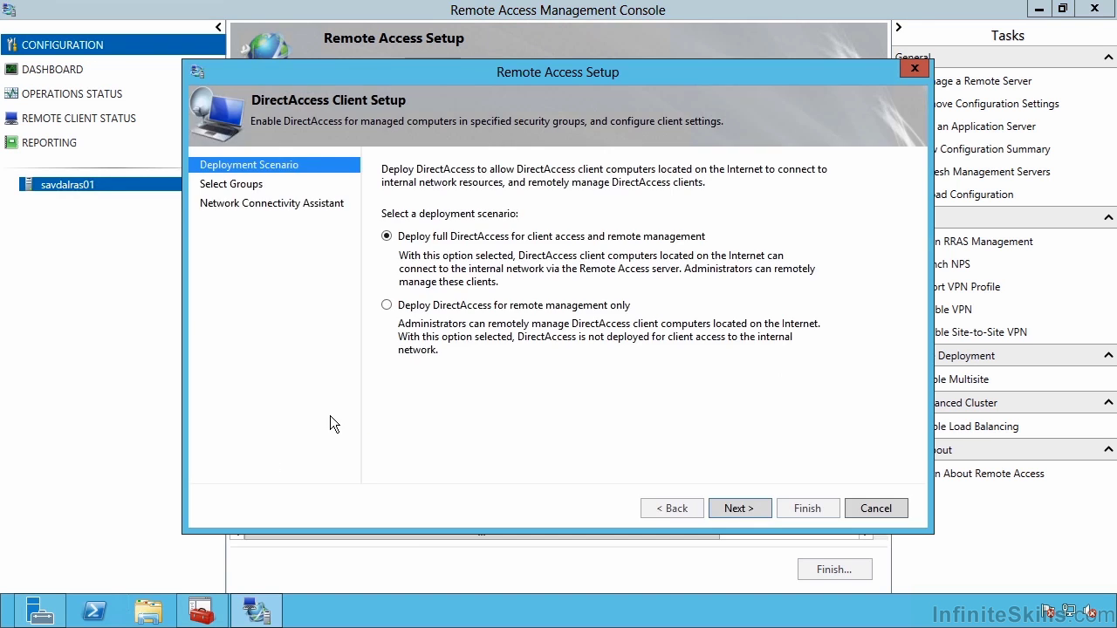
{"action": "left_click", "coordinate": [752, 508]}
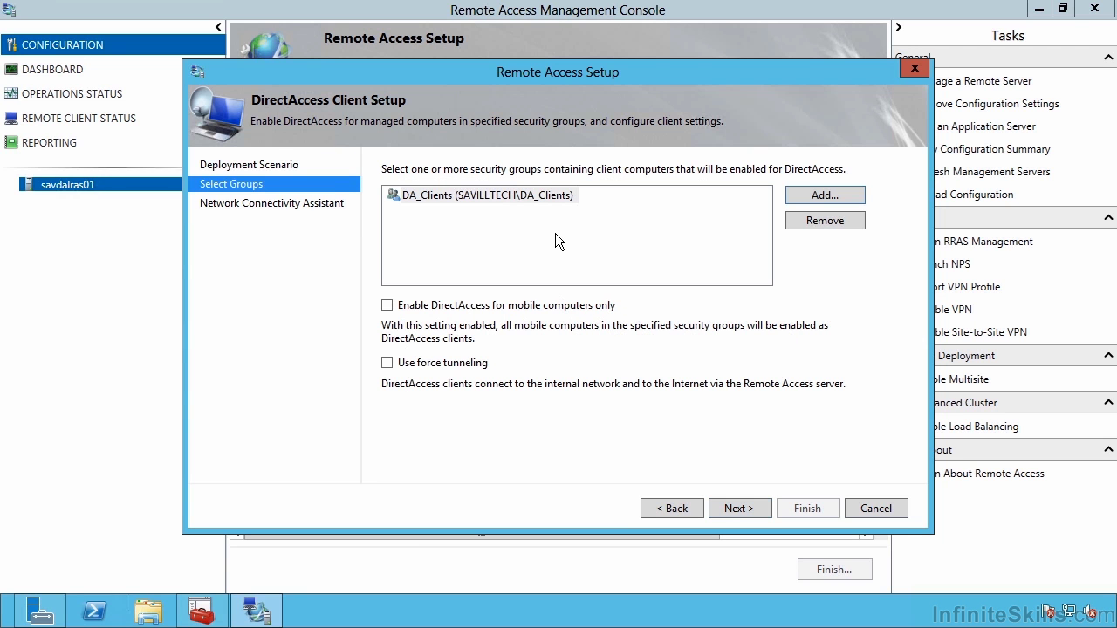
{"action": "left_click", "coordinate": [741, 508]}
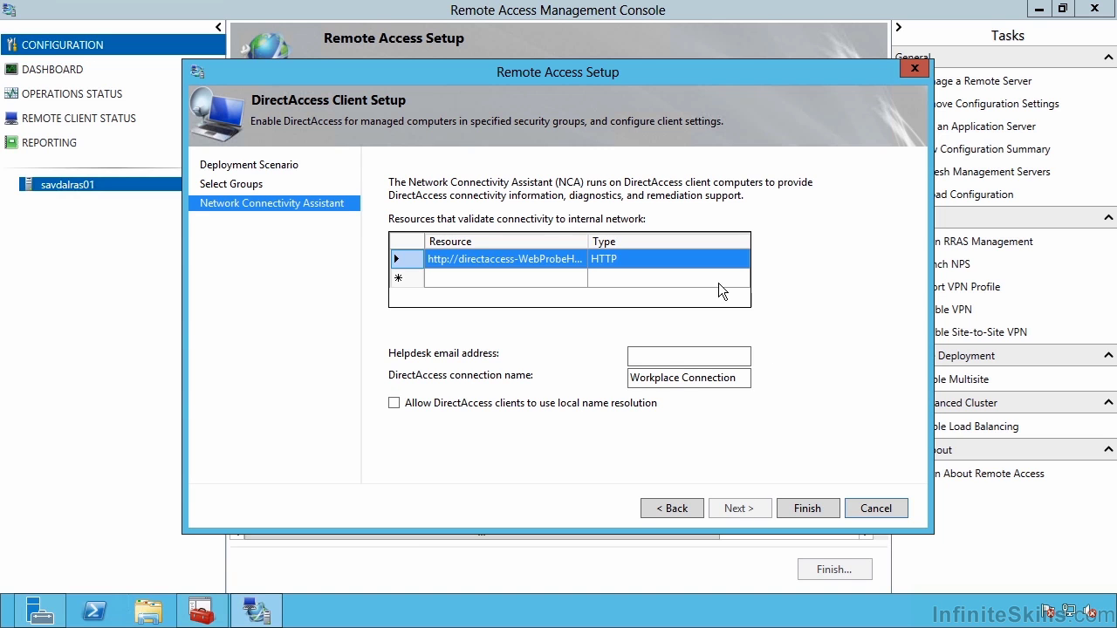
{"action": "left_click_drag", "start_coordinate": [679, 377], "coordinate": [588, 381]}
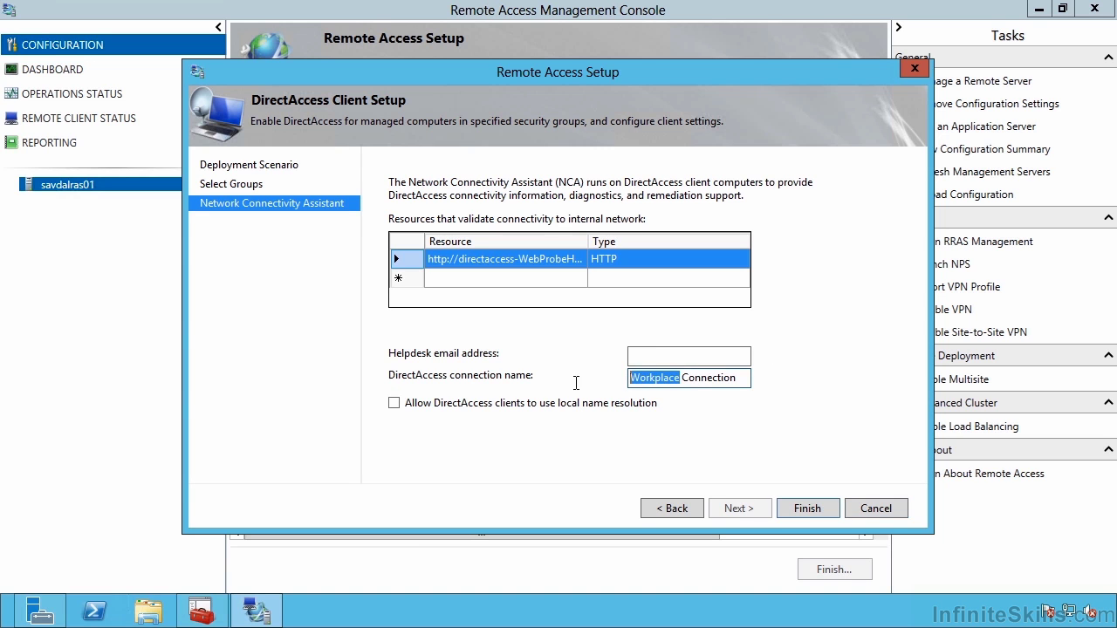
{"action": "type", "text": "SavillT"}
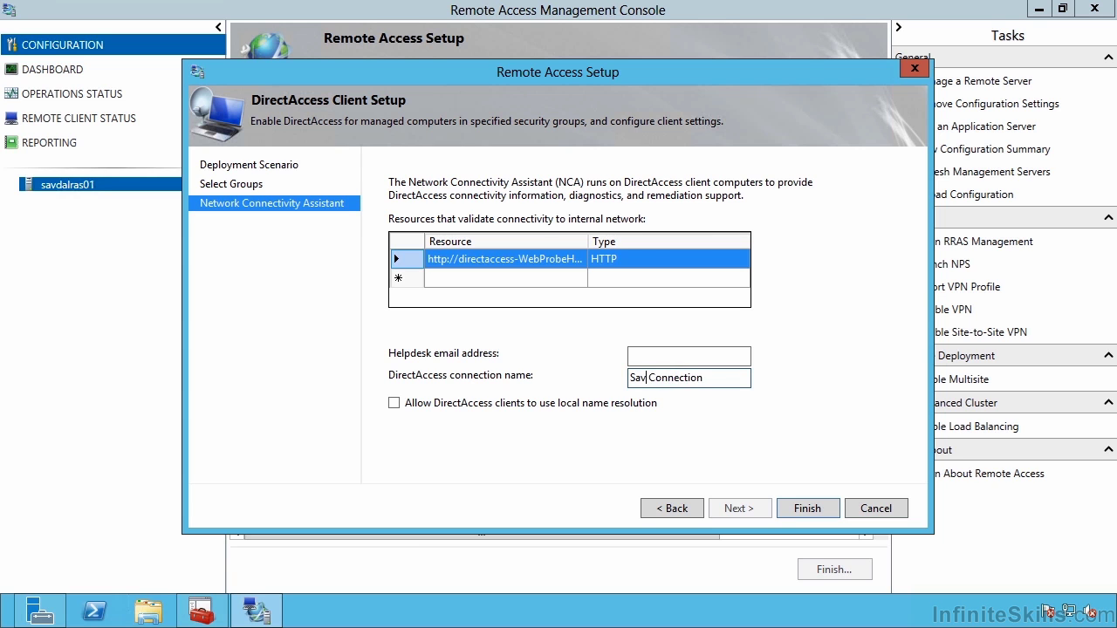
{"action": "type", "text": "ech DA"}
{"action": "key", "text": "Delete"}
{"action": "key", "text": "Delete"}
{"action": "key", "text": "Delete"}
{"action": "key", "text": "Delete"}
{"action": "key", "text": "Delete"}
{"action": "key", "text": "Delete"}
{"action": "key", "text": "Delete"}
{"action": "key", "text": "Delete"}
{"action": "key", "text": "Delete"}
{"action": "key", "text": "Delete"}
{"action": "left_click", "coordinate": [803, 505]}
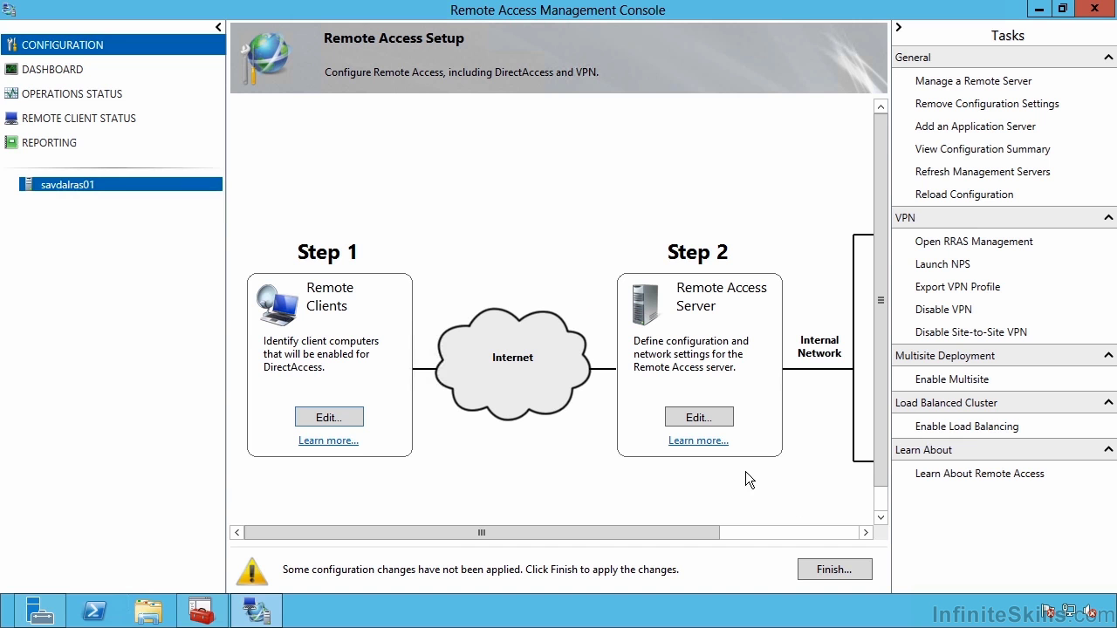
{"action": "left_click", "coordinate": [833, 570]}
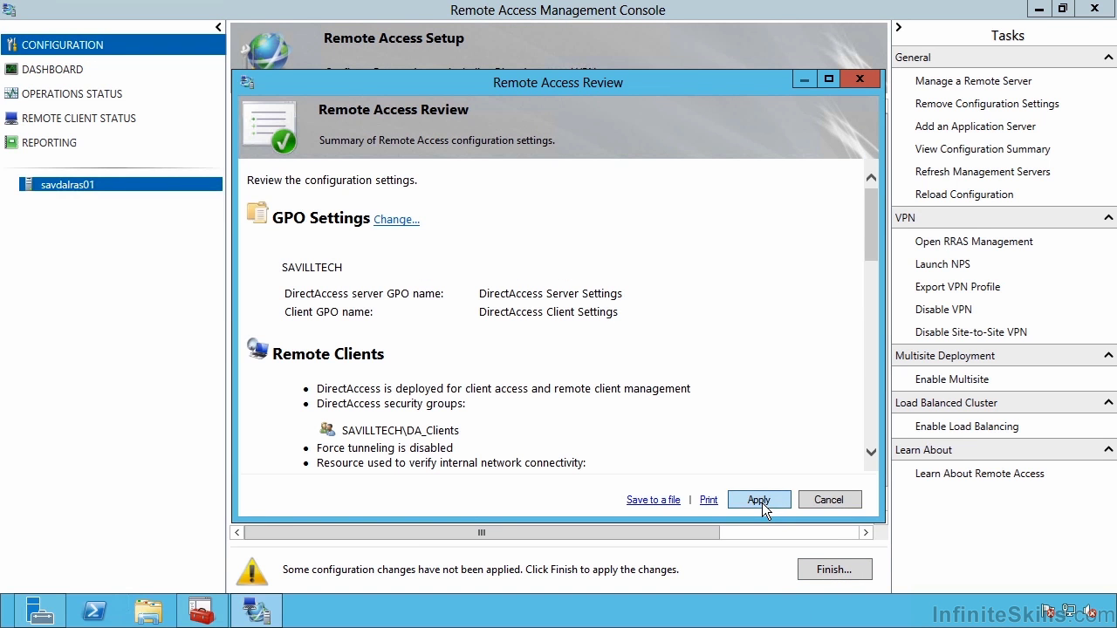
{"action": "left_click", "coordinate": [758, 500]}
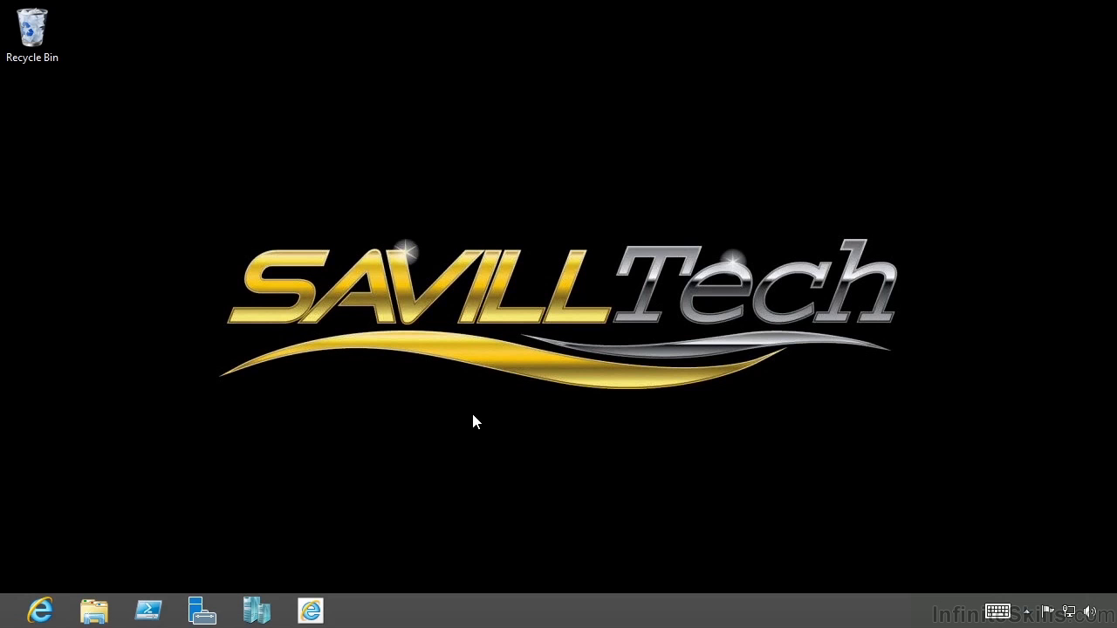
Step: Run gpupdate from a Command Prompt on the client and check its list of network connections
{"action": "key", "text": "super+r"}
{"action": "type", "text": "cmd"}
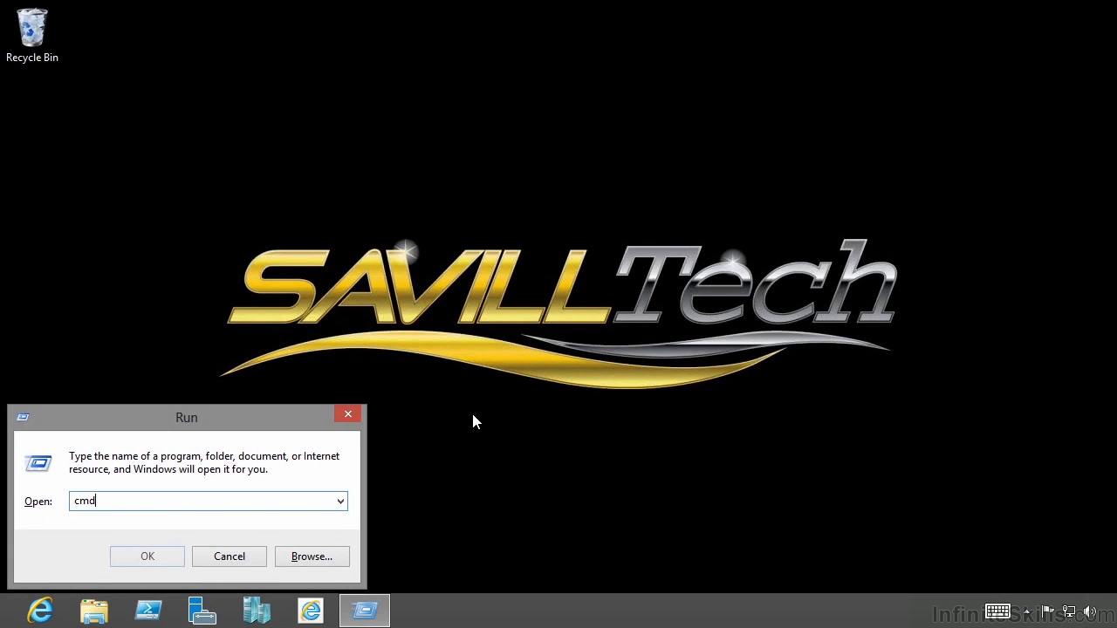
{"action": "key", "text": "Return"}
{"action": "type", "text": "gpupdate"}
{"action": "key", "text": "Return"}
{"action": "left_click", "coordinate": [1068, 612]}
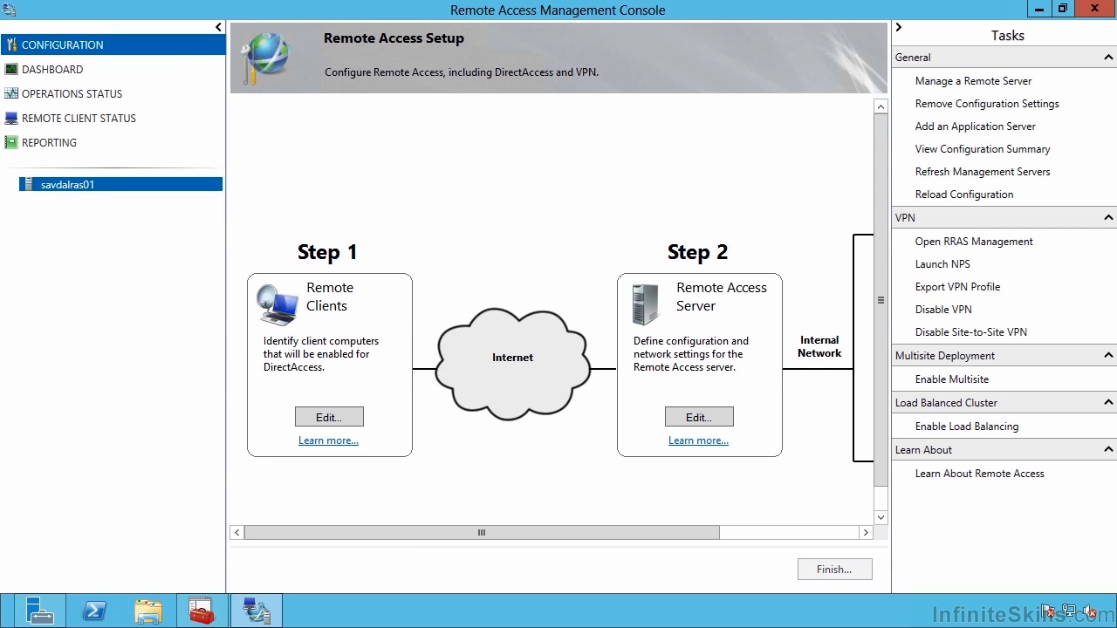
Step: Review the network topology and network adapter settings of the Remote Access Server setup, and close it without changes
{"action": "left_click", "coordinate": [105, 190]}
{"action": "left_click", "coordinate": [699, 418]}
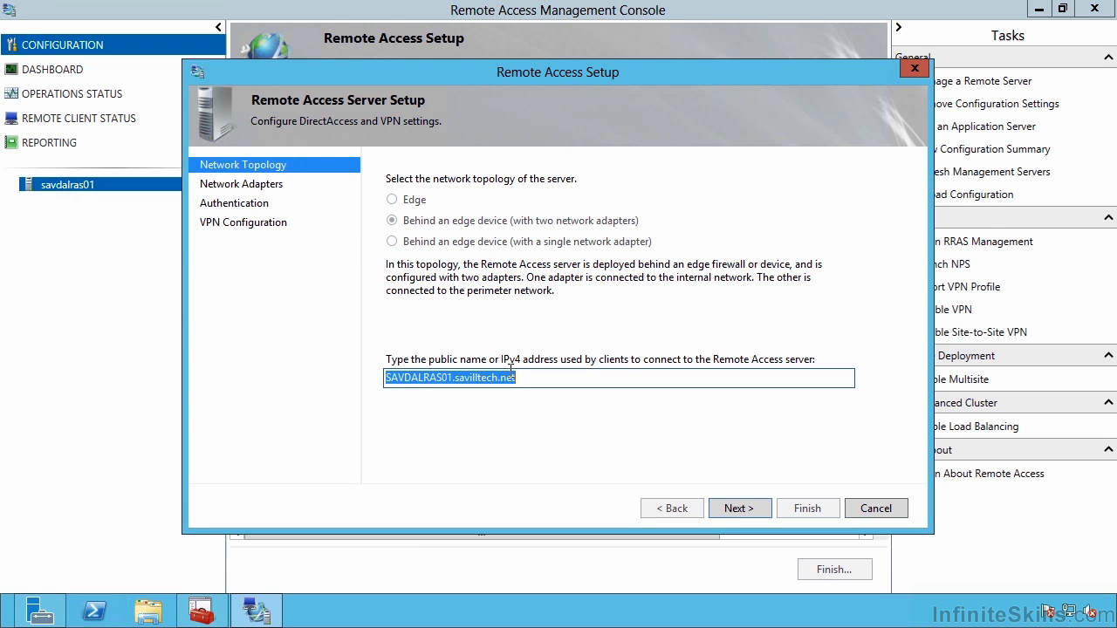
{"action": "left_click", "coordinate": [264, 184]}
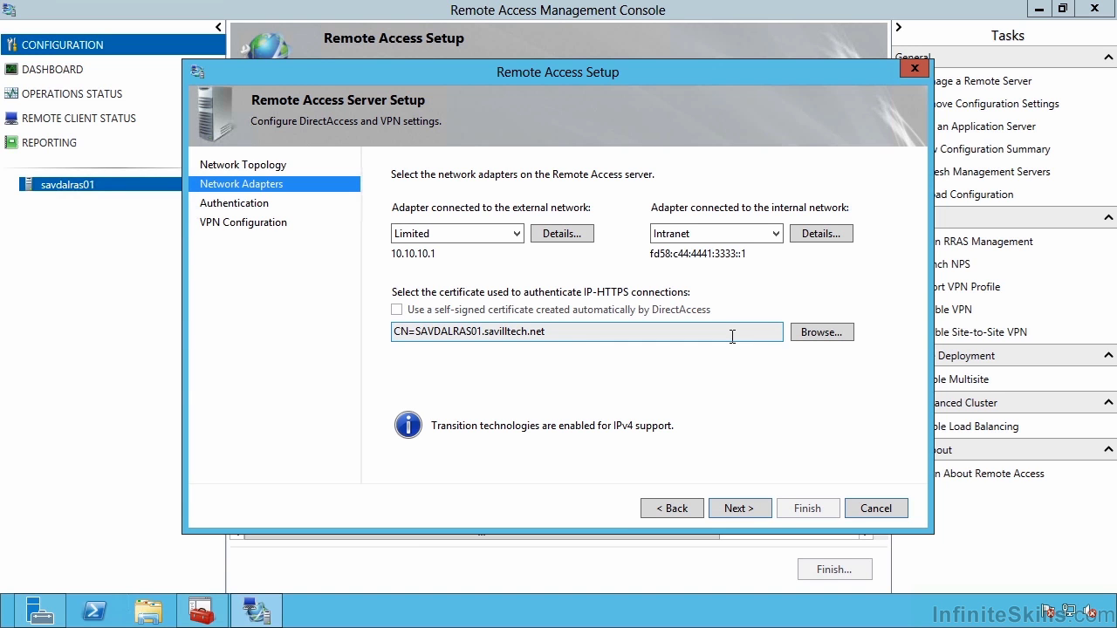
{"action": "left_click", "coordinate": [879, 511]}
{"action": "left_click", "coordinate": [642, 374]}
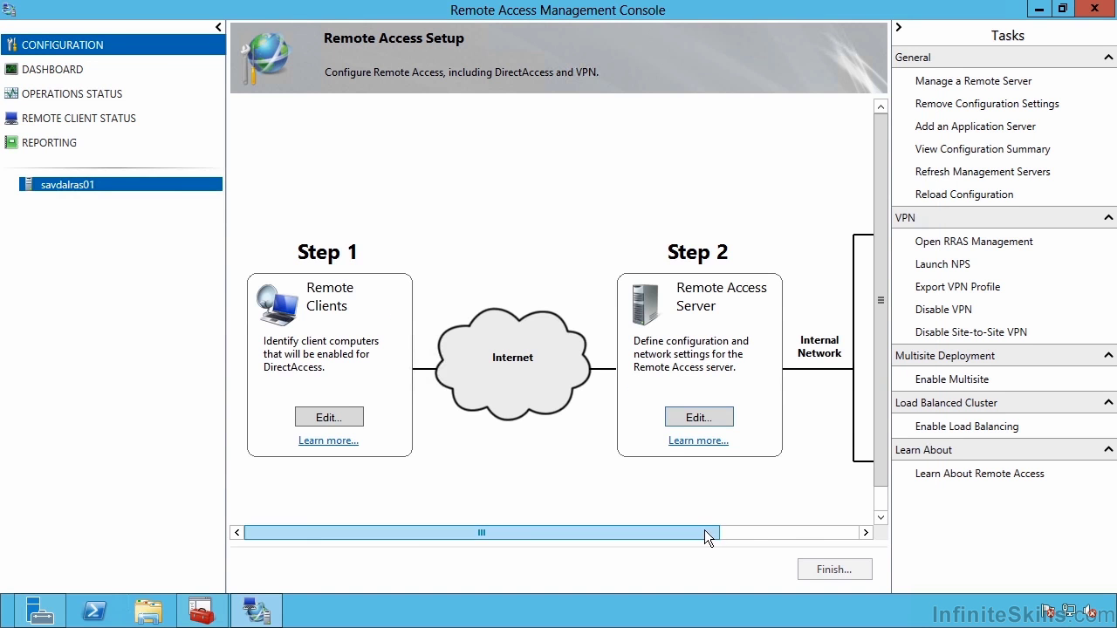
{"action": "left_click", "coordinate": [796, 533]}
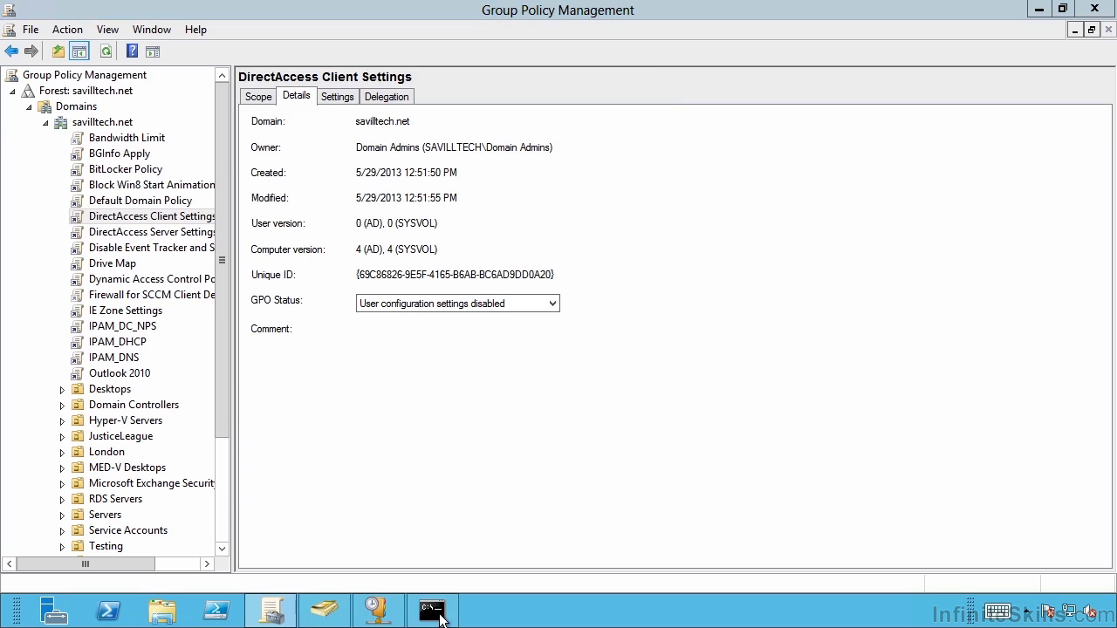
Step: Provision machine DAclient2 for the savilltech.net domain with djoin, saving to DAclient2.txt and including the "DirectAccess Client Settings" policy
{"action": "left_click", "coordinate": [435, 613]}
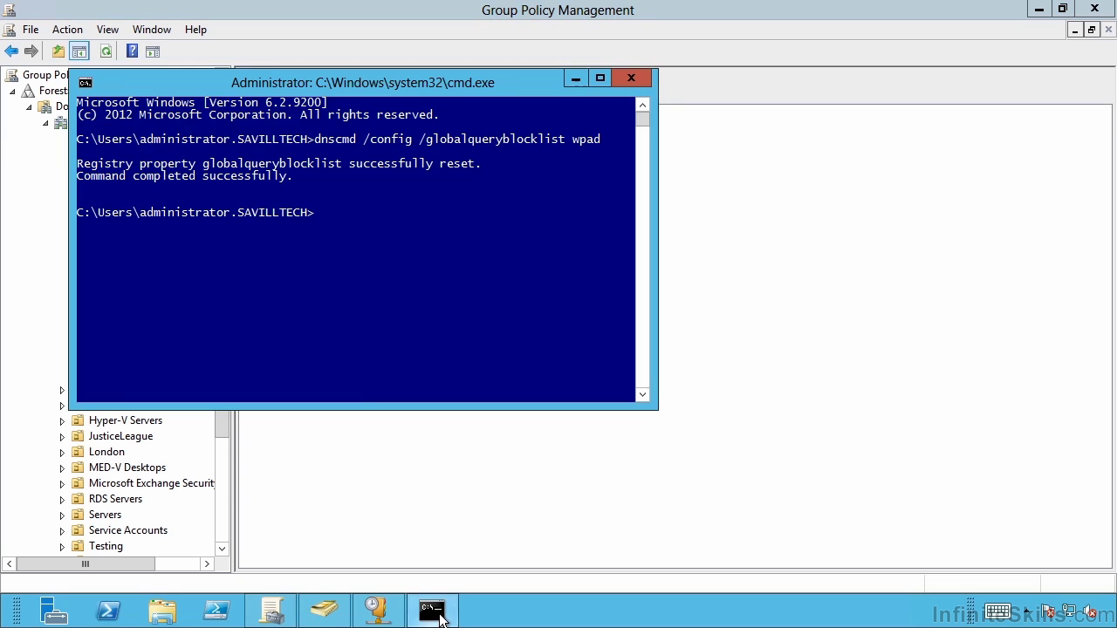
{"action": "left_click", "coordinate": [361, 347]}
{"action": "type", "text": "djoin"}
{"action": "type", "text": "/provision /domain"}
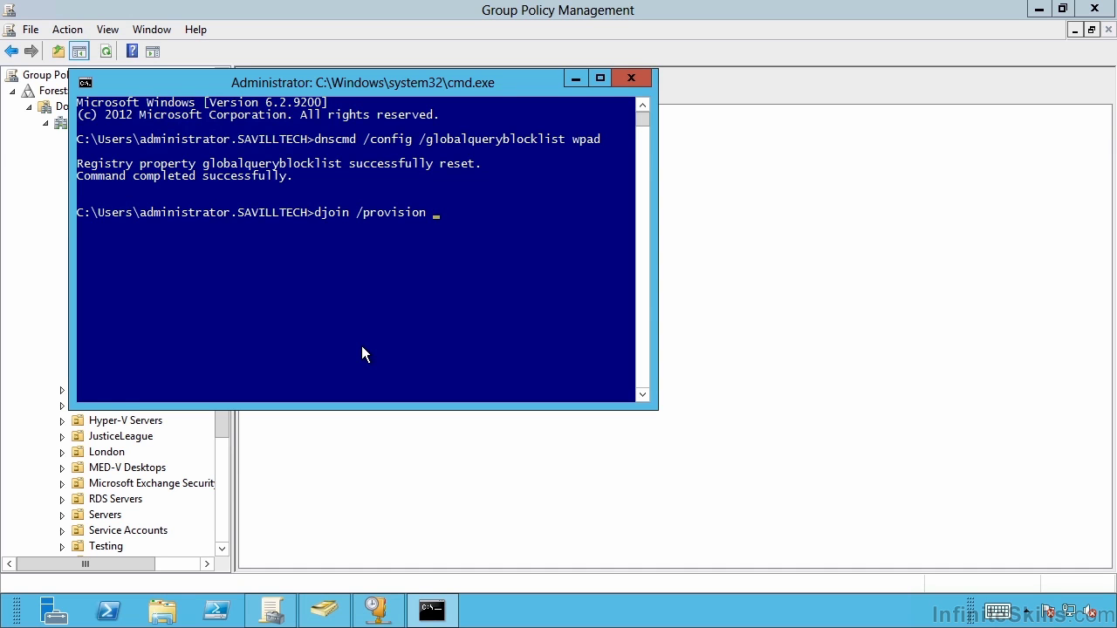
{"action": "type", "text": " savilltech.net /machine"}
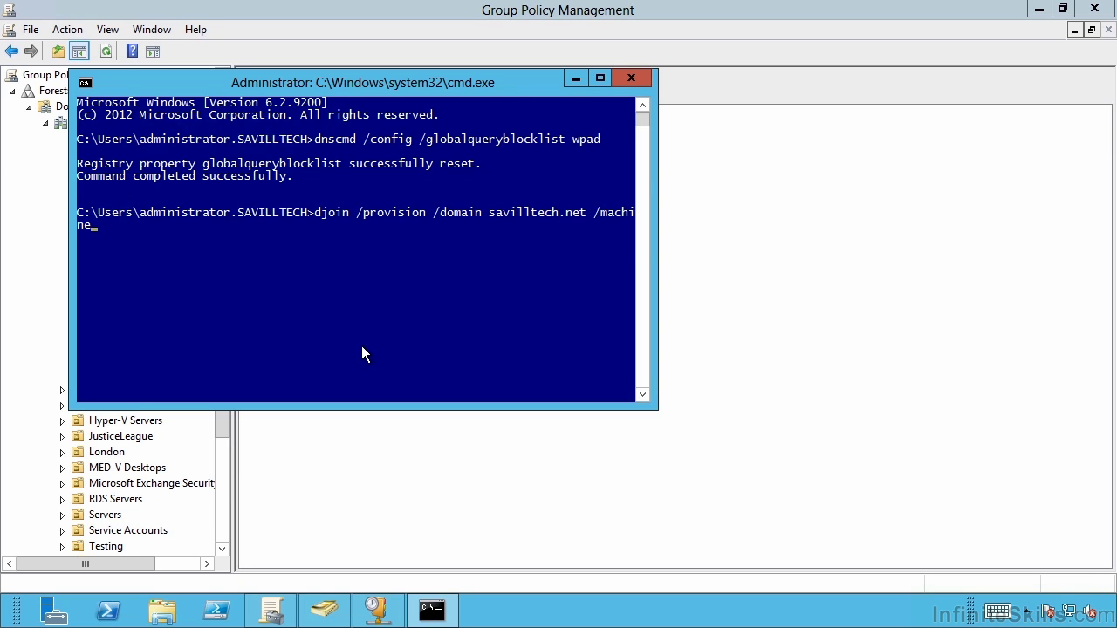
{"action": "type", "text": " DAclient2 /savefile"}
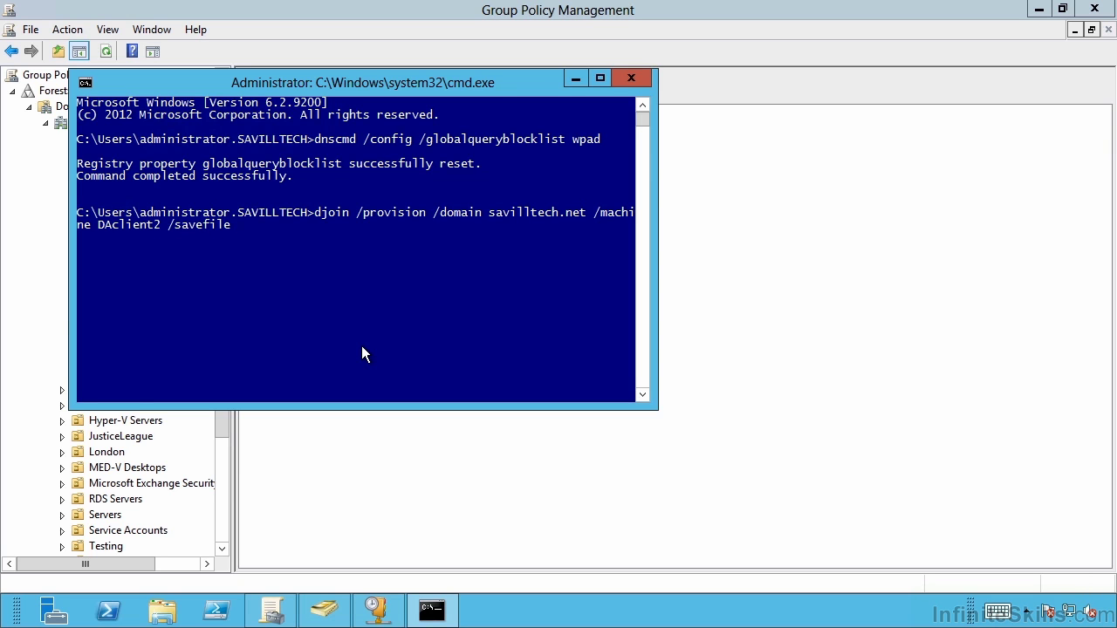
{"action": "type", "text": " DAclient2"}
{"action": "type", "text": ".txt /policynames \"DirectAccess Client Settings\""}
{"action": "key", "text": "Return"}
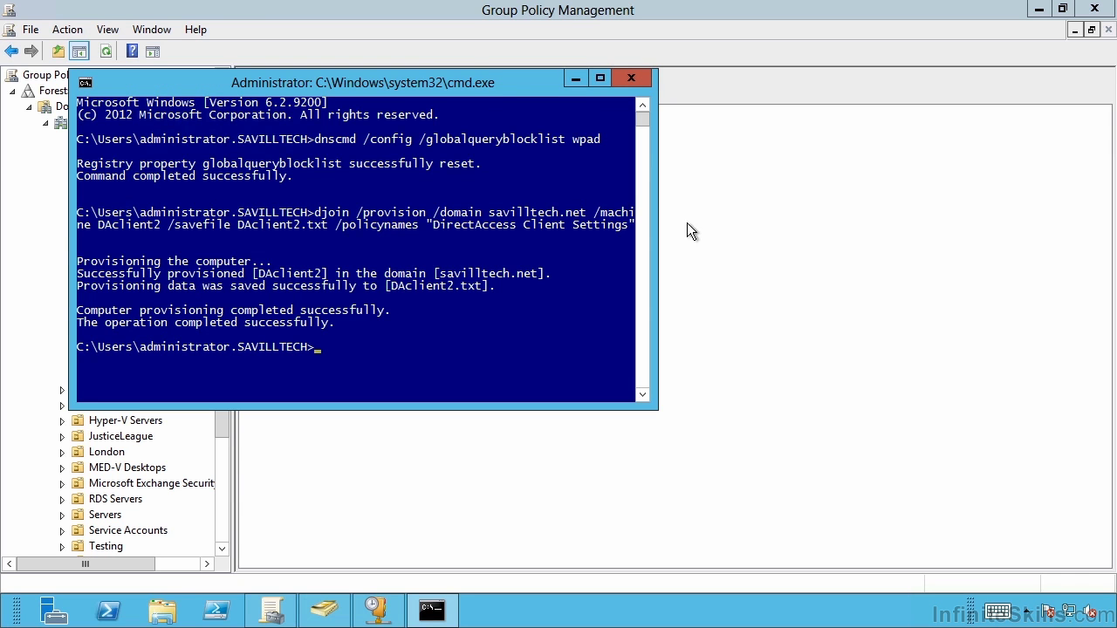
Step: Switch to Active Directory Users and Computers, refresh the Computers container and select the DACLIENT2 computer
{"action": "left_click", "coordinate": [725, 229]}
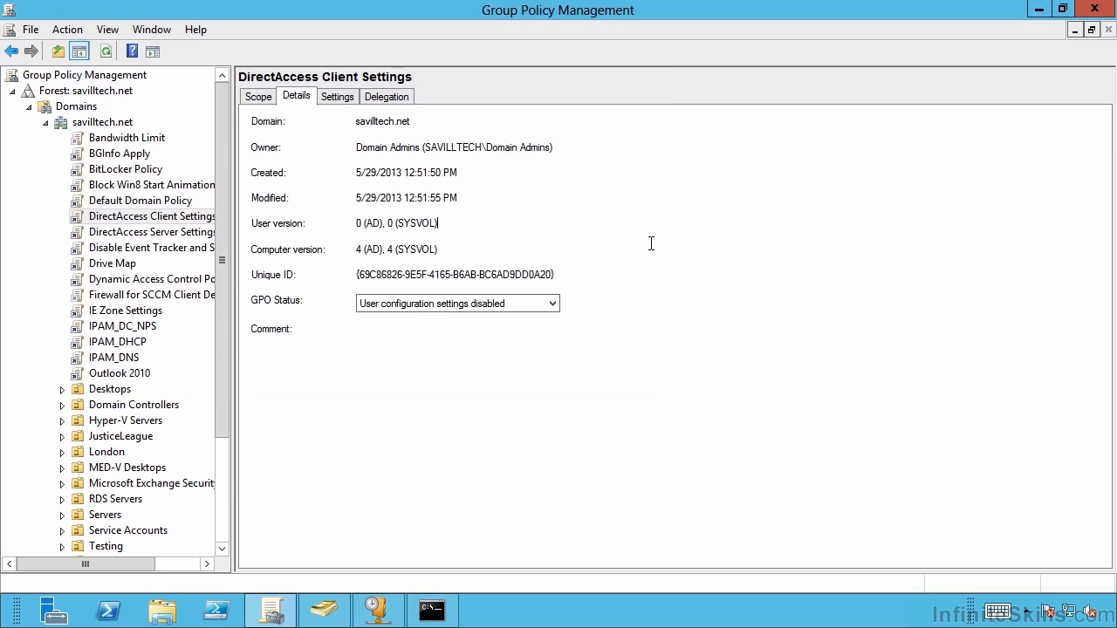
{"action": "left_click", "coordinate": [324, 611]}
{"action": "left_click", "coordinate": [78, 143]}
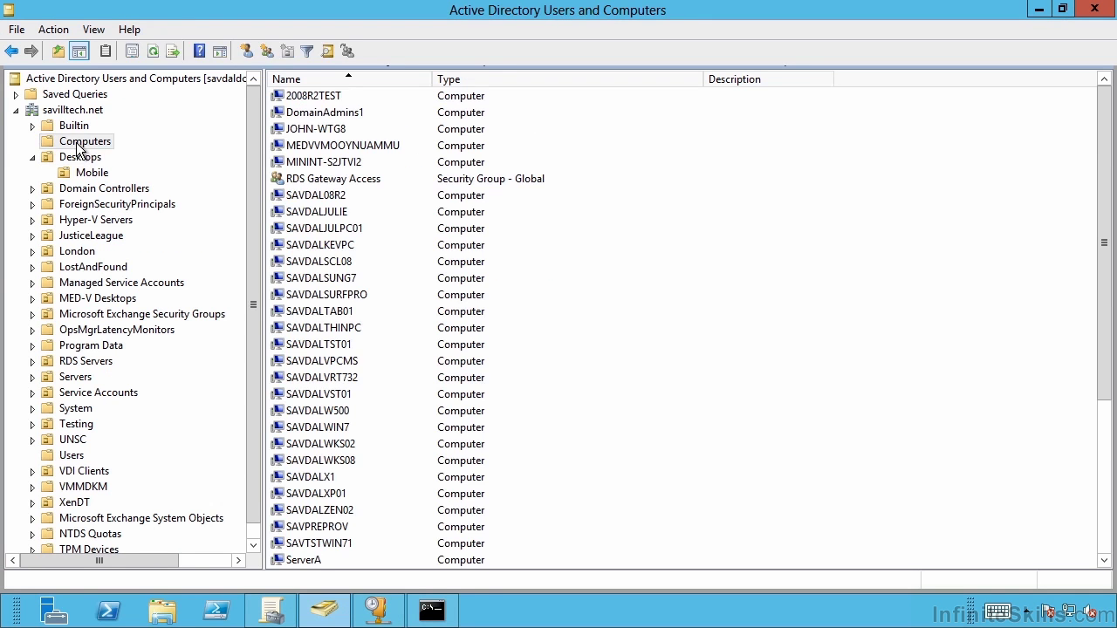
{"action": "right_click", "coordinate": [86, 145]}
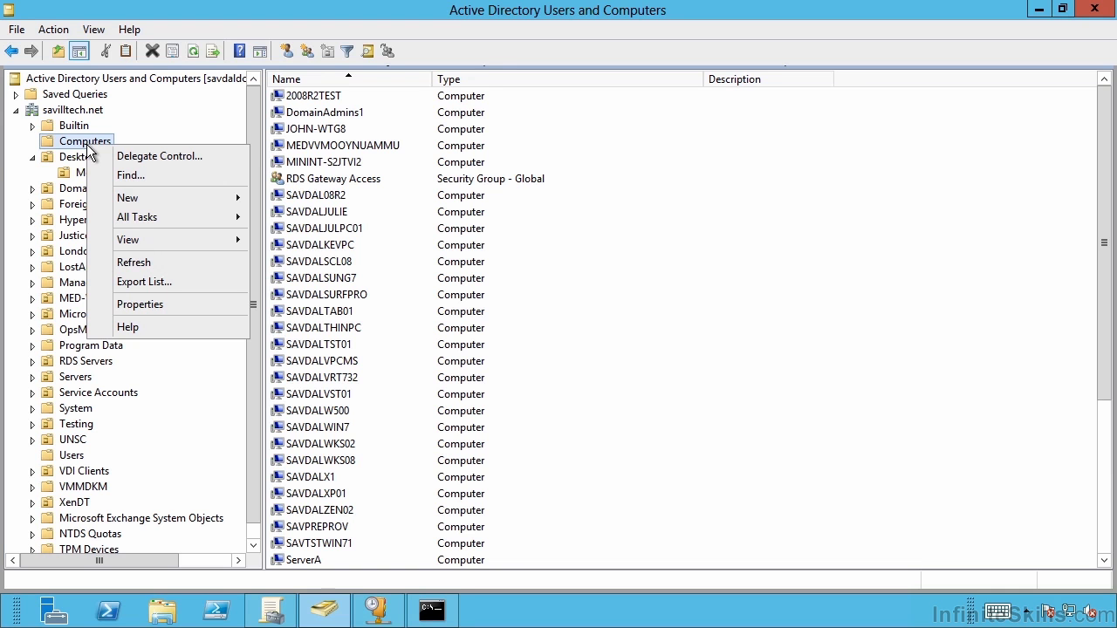
{"action": "left_click", "coordinate": [134, 265]}
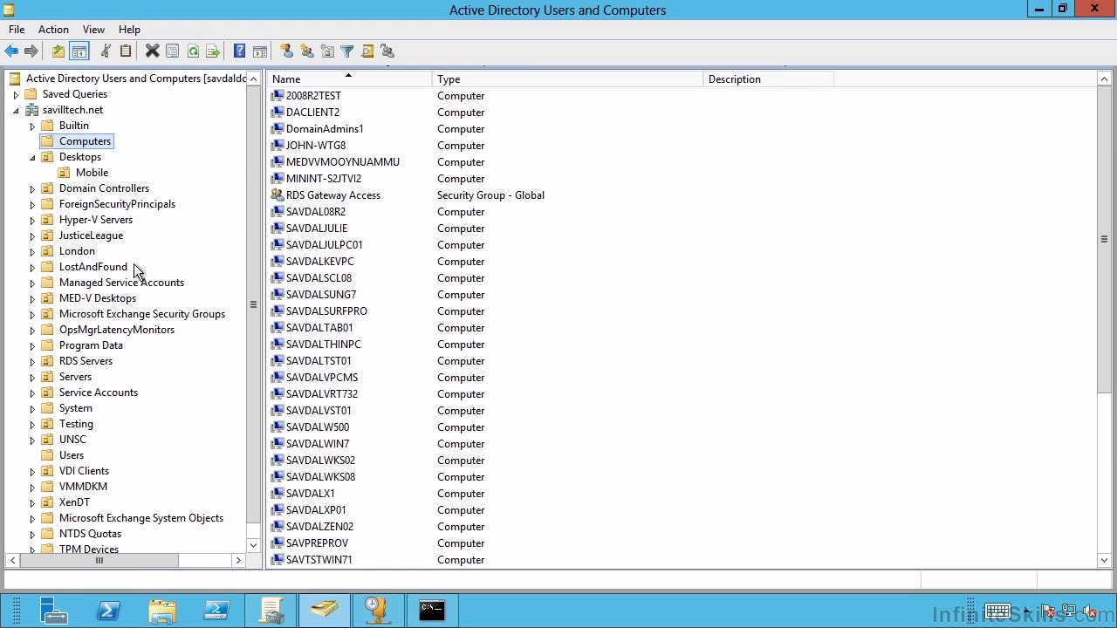
{"action": "left_click", "coordinate": [300, 115]}
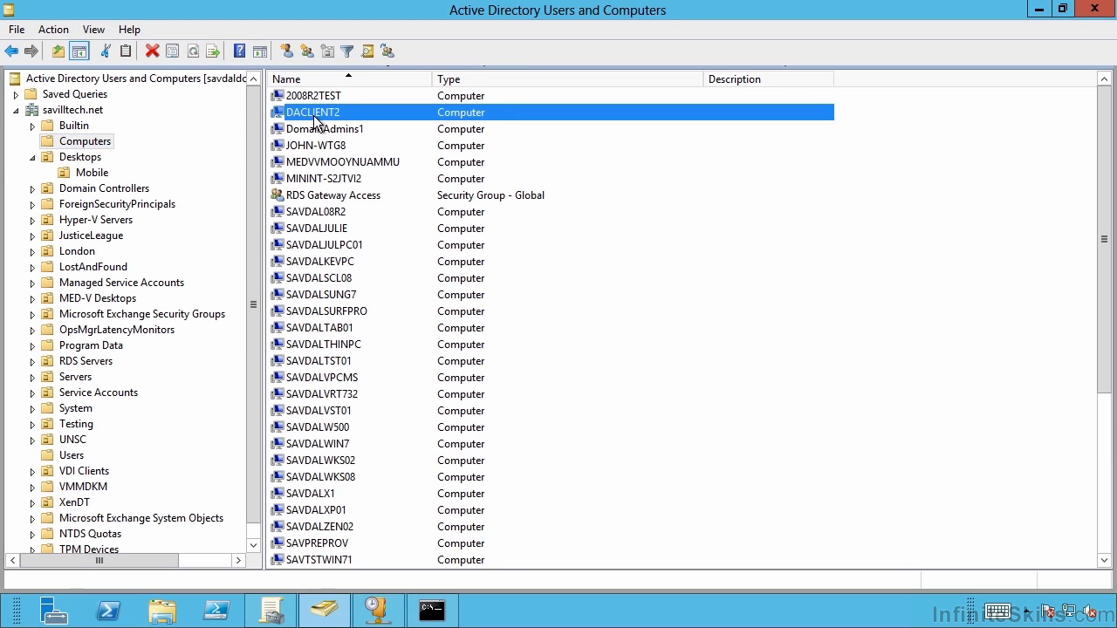
Step: Open the member list of the DA_Clients group in the Desktops organizational unit
{"action": "left_click", "coordinate": [89, 158]}
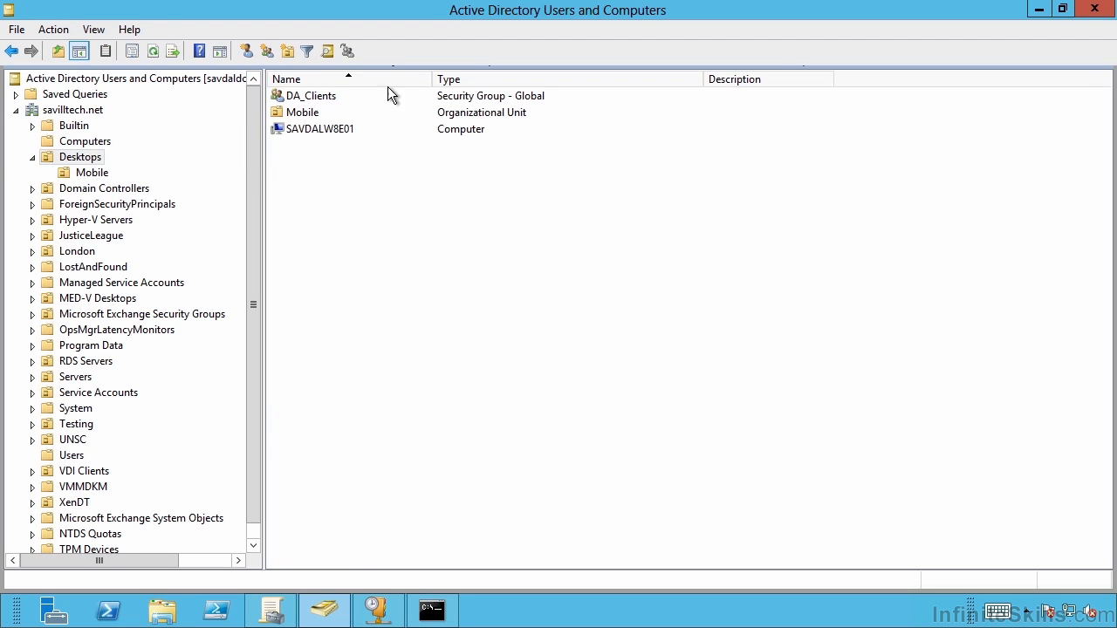
{"action": "double_click", "coordinate": [307, 98]}
{"action": "left_click", "coordinate": [494, 149]}
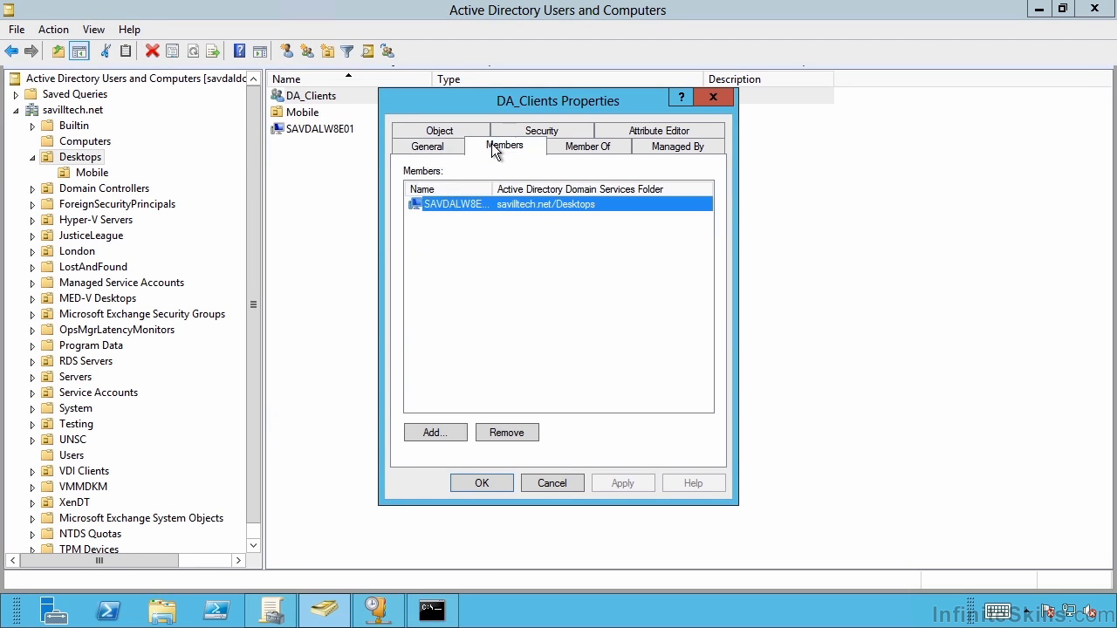
Step: Cancel the DA_Clients properties, open DAclient2.txt in Notepad from the Command Prompt, look through the provisioning data and close it
{"action": "left_click", "coordinate": [557, 485]}
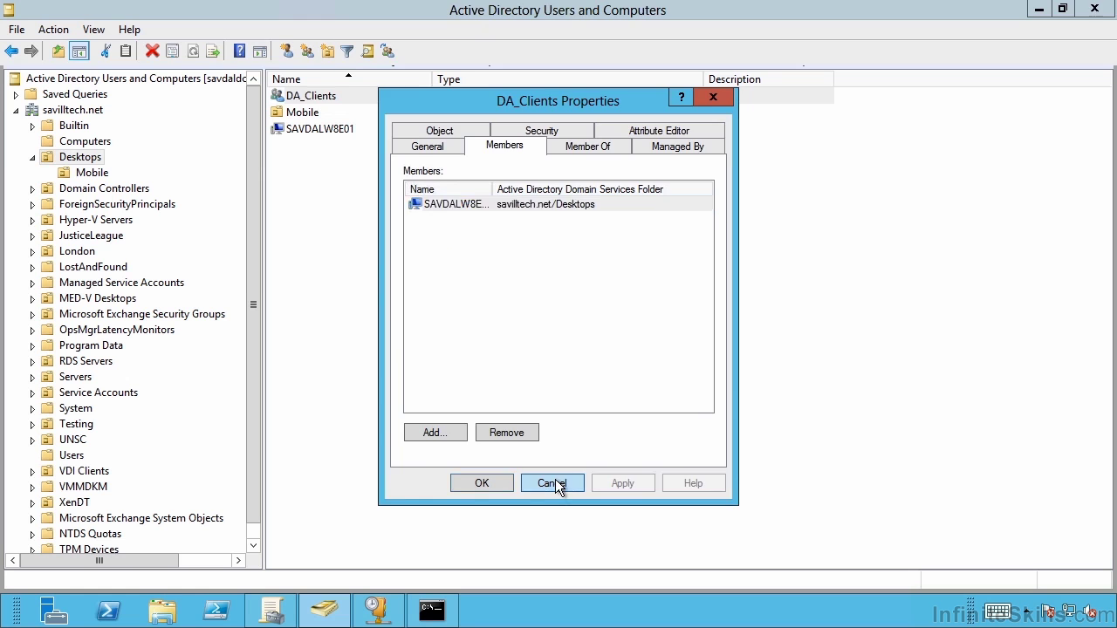
{"action": "left_click", "coordinate": [431, 611]}
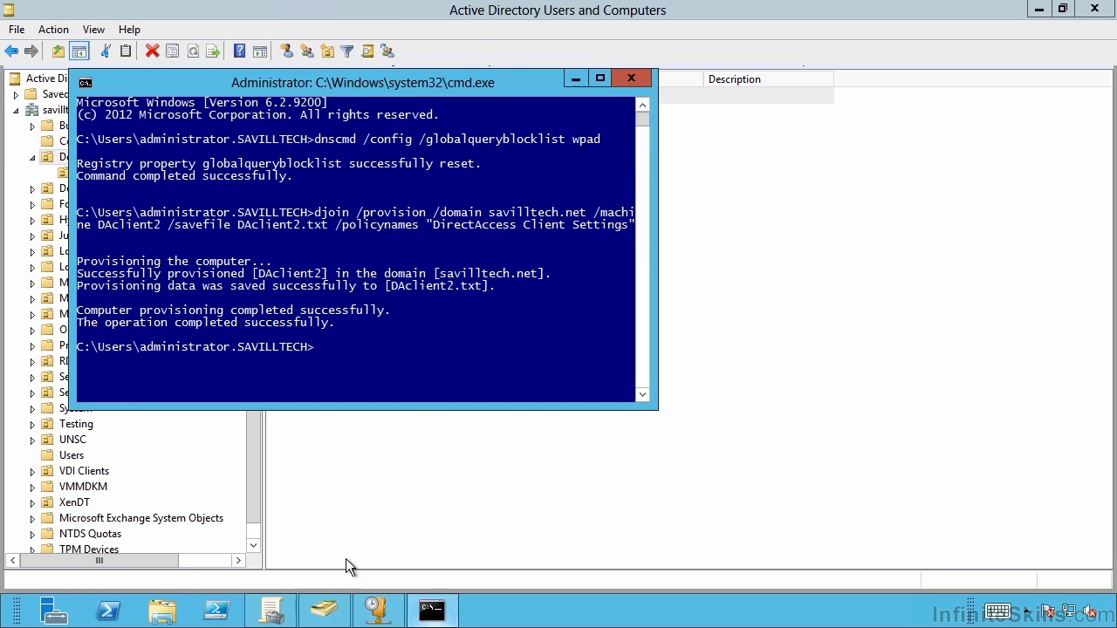
{"action": "left_click", "coordinate": [150, 322]}
{"action": "type", "text": "notepad"}
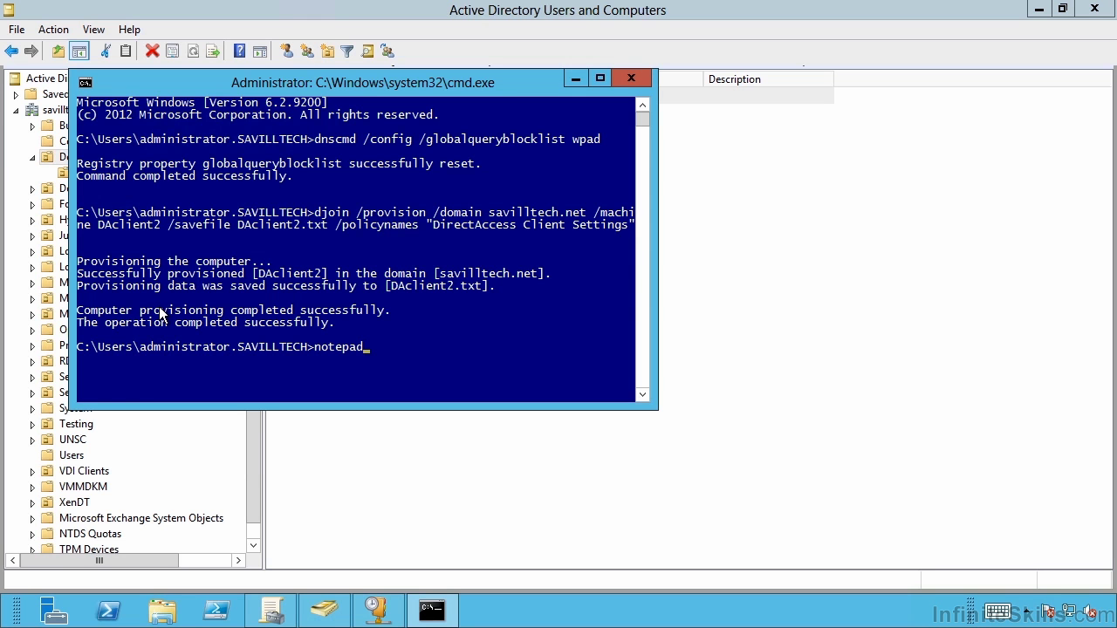
{"action": "type", "text": " da"}
{"action": "key", "text": "Tab"}
{"action": "key", "text": "Return"}
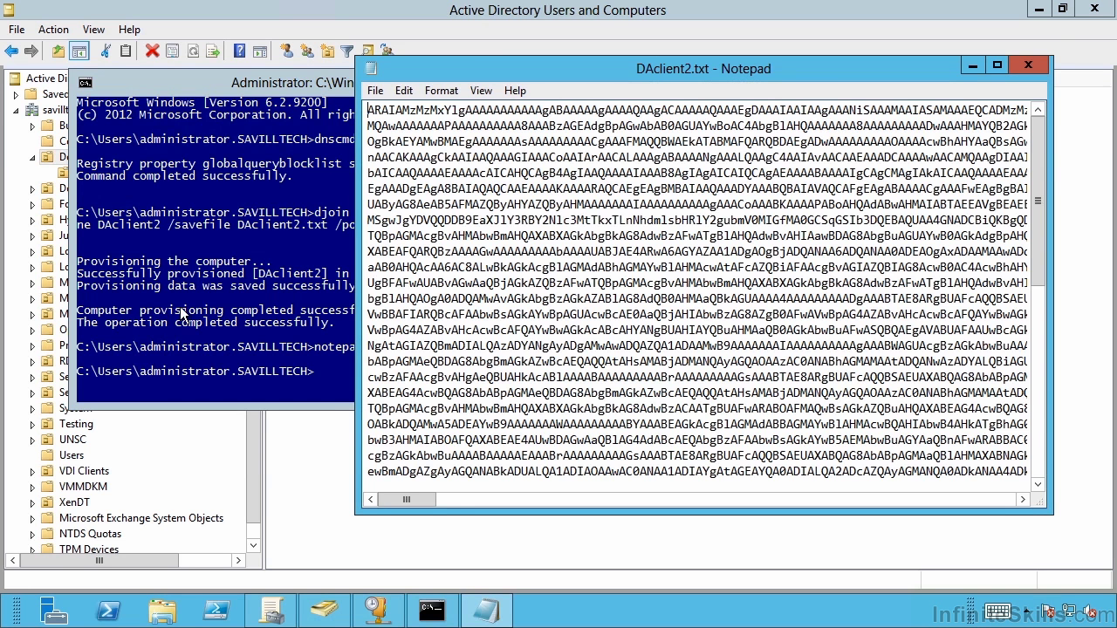
{"action": "left_click_drag", "start_coordinate": [1039, 196], "coordinate": [1038, 406]}
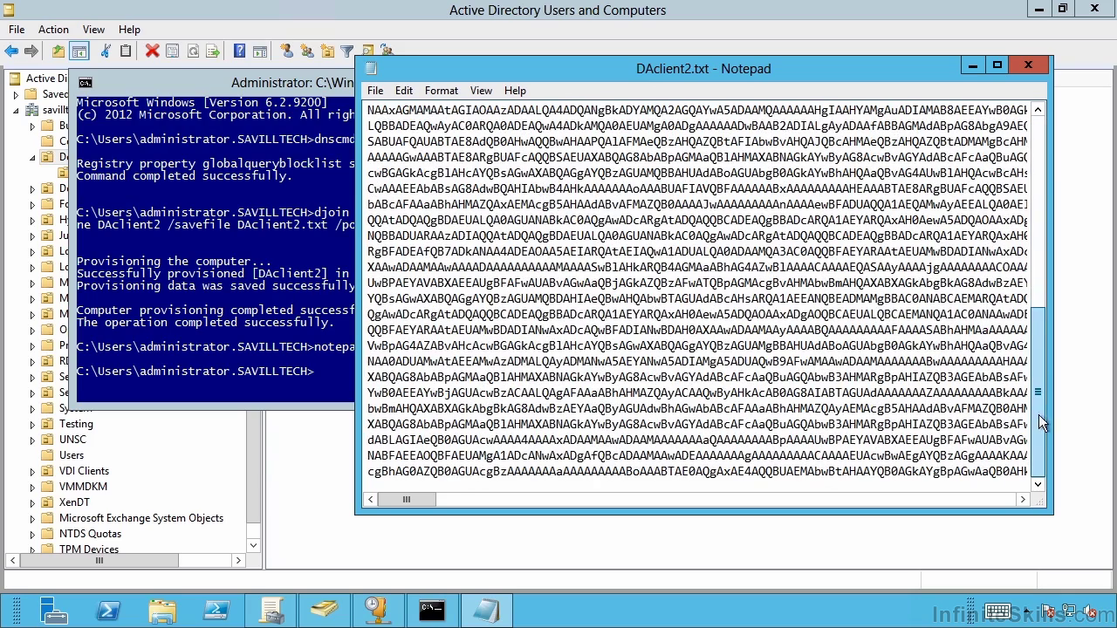
{"action": "left_click", "coordinate": [1027, 66]}
Step: Enter the offline domain join request at the Command Prompt: djoin /requestodj /loadfile DAclient2.txt /windows %windir% /localos
{"action": "left_click", "coordinate": [346, 373]}
{"action": "key", "text": "Return"}
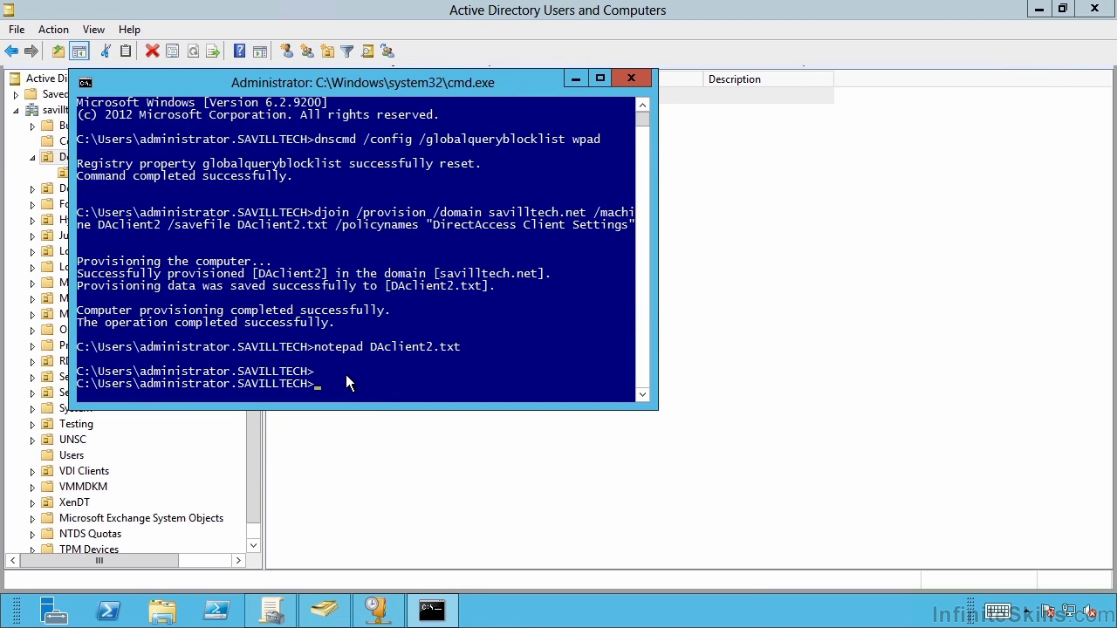
{"action": "type", "text": "djoin /requestodj /loadfile D"}
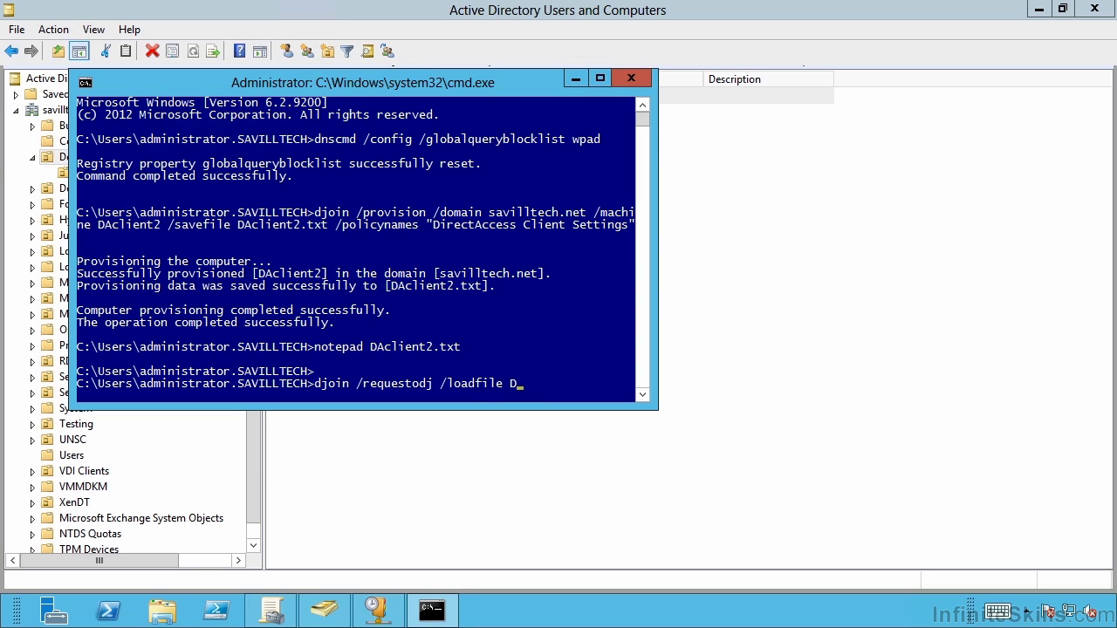
{"action": "type", "text": "Aclient2.txt /windows"}
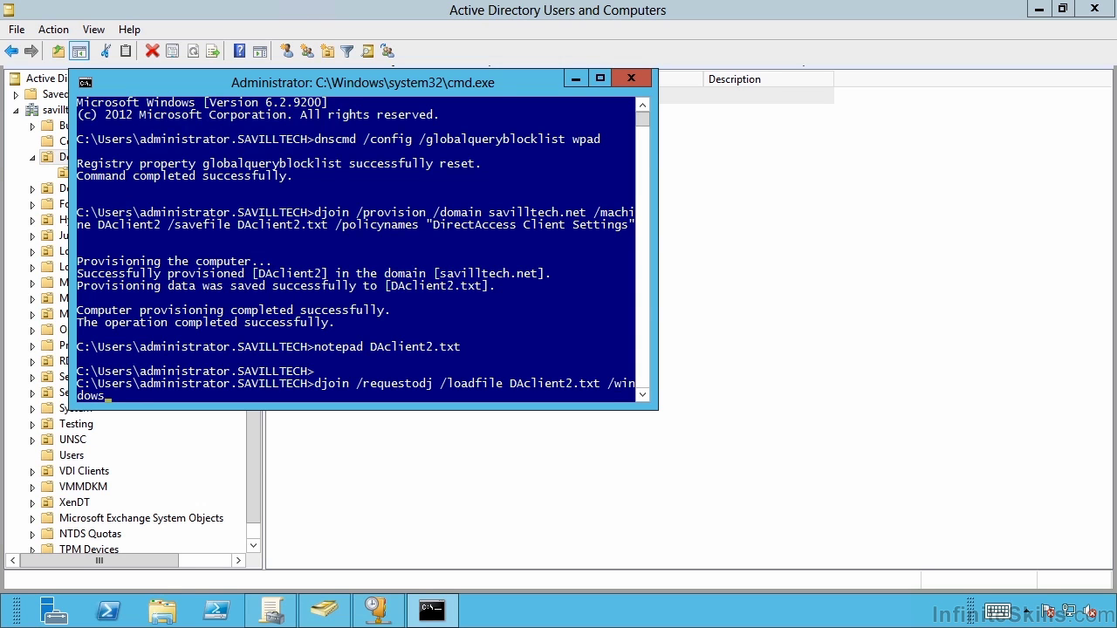
{"action": "type", "text": " %windir% /localos"}
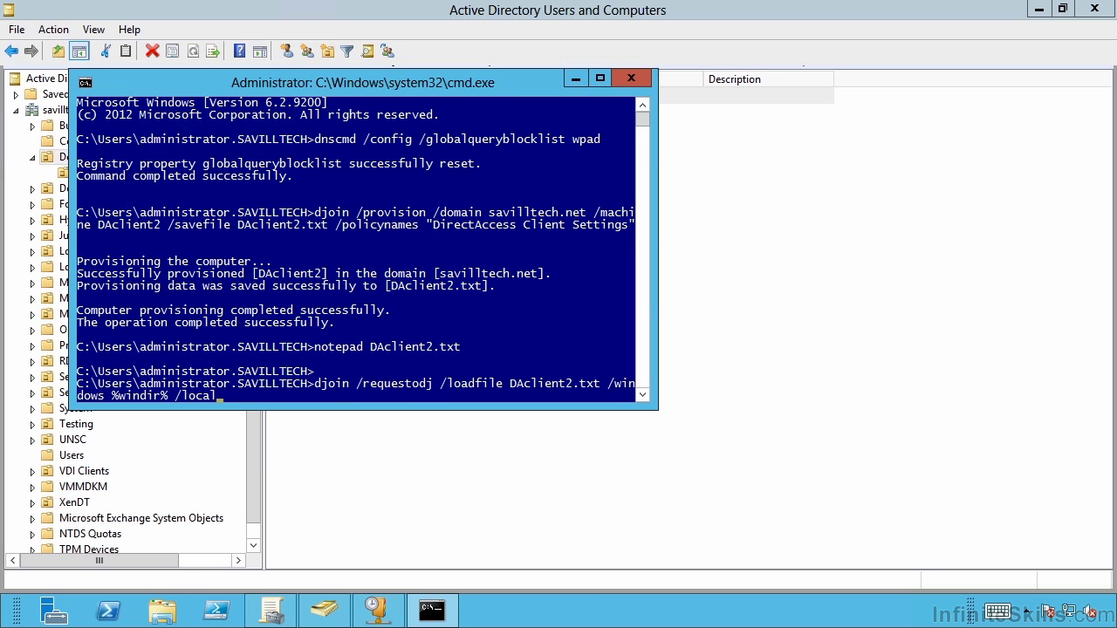